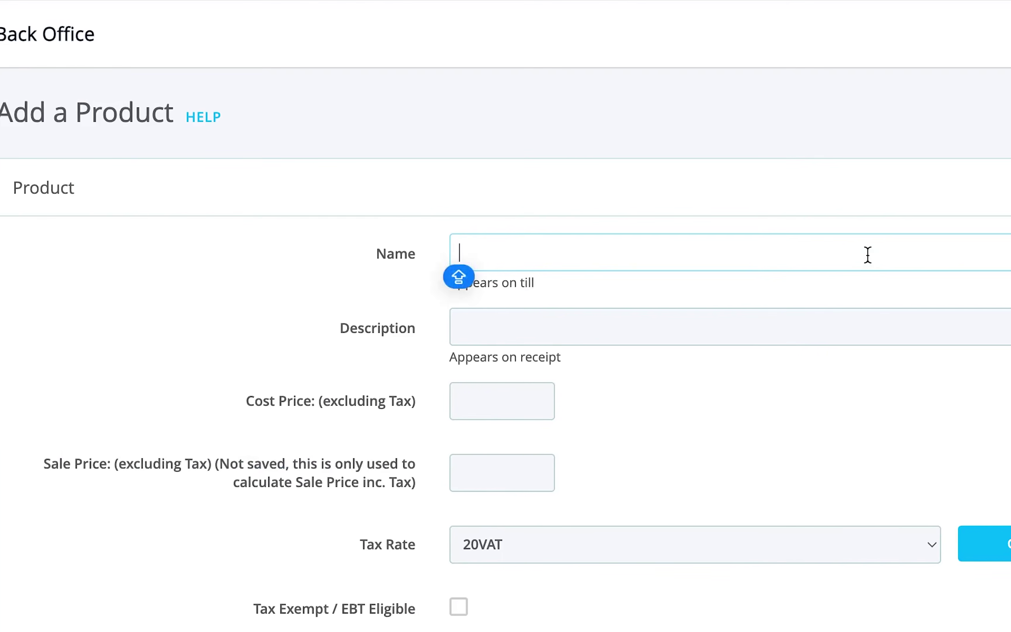
Enter MP - Box of Chocolate Bars as the new product's name.
{"action": "type", "text": "MP - Box of Chocolate Bars"}
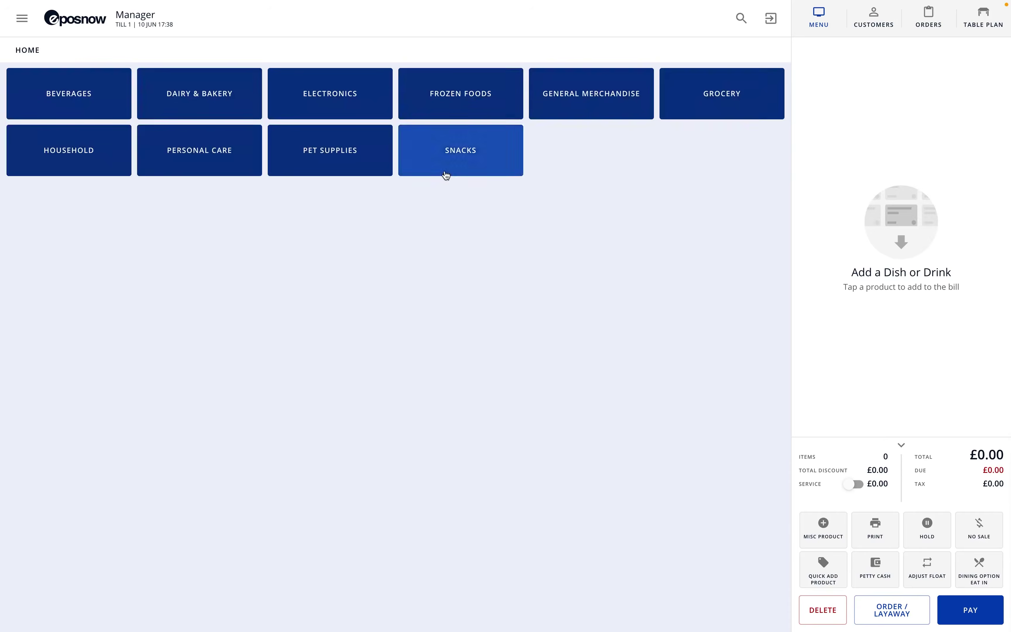
Add two Chocolate Bars from the Snacks category to the bill and proceed to payment.
{"action": "left_click", "coordinate": [446, 173]}
{"action": "left_click", "coordinate": [70, 111]}
{"action": "left_click", "coordinate": [72, 112]}
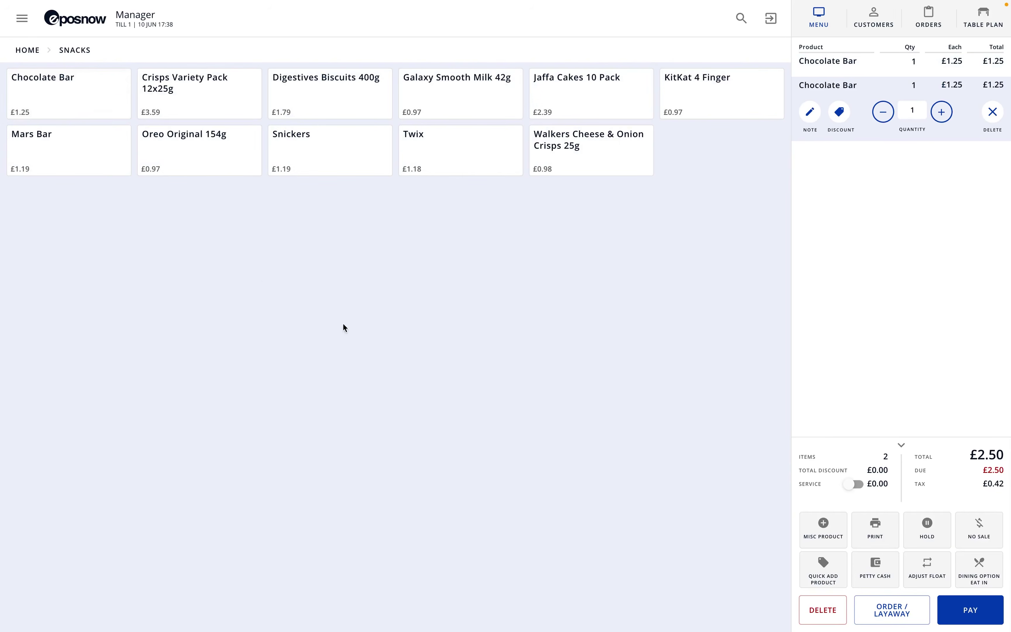
{"action": "left_click", "coordinate": [973, 609]}
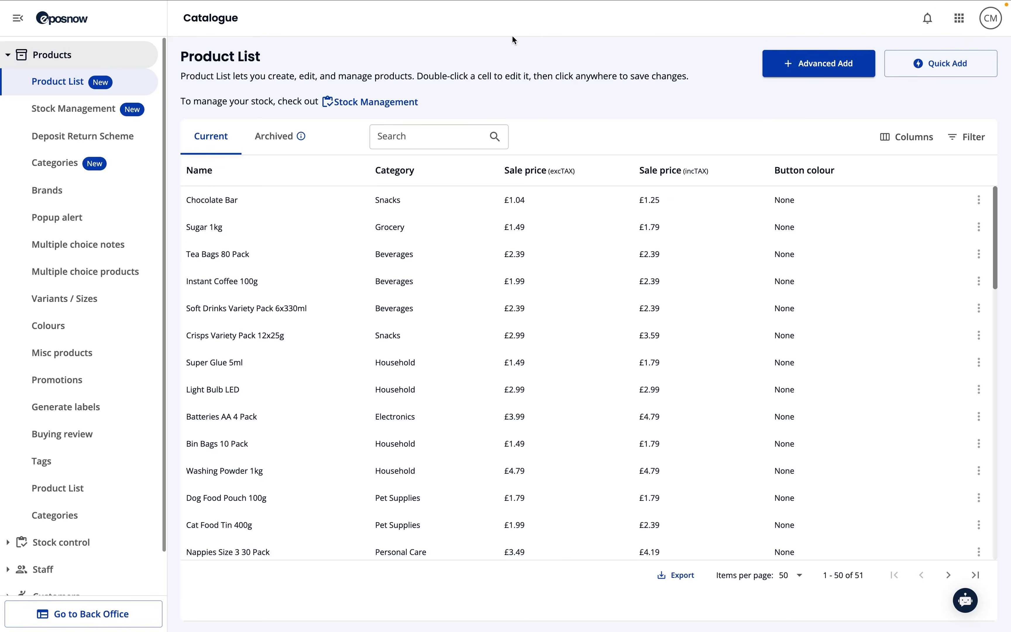
Start a new product category in the Catalogue and name it Master Products.
{"action": "left_click", "coordinate": [960, 18]}
{"action": "left_click", "coordinate": [901, 135]}
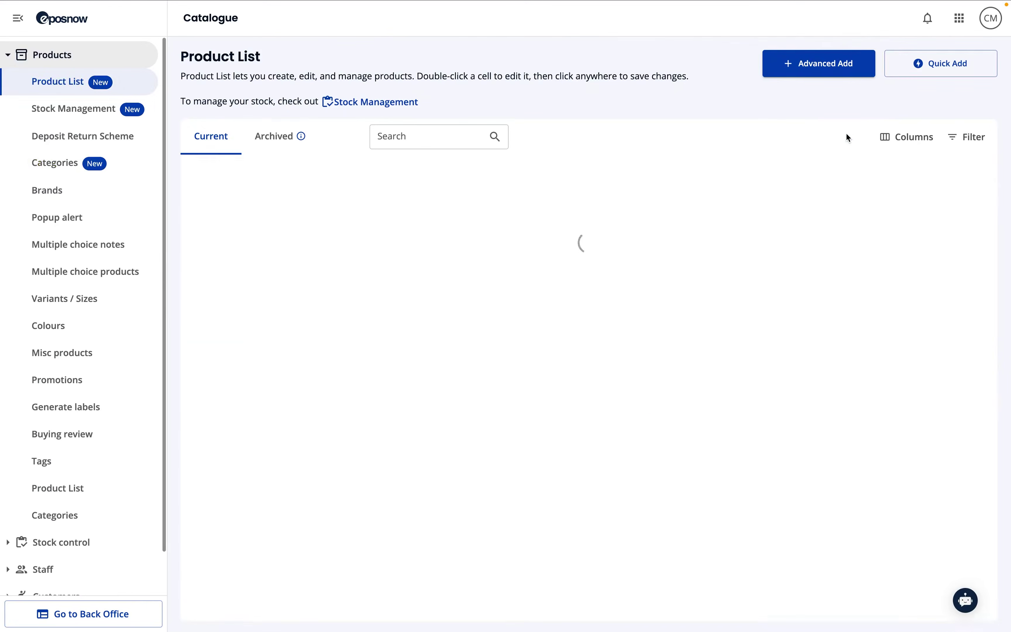
{"action": "left_click", "coordinate": [79, 165]}
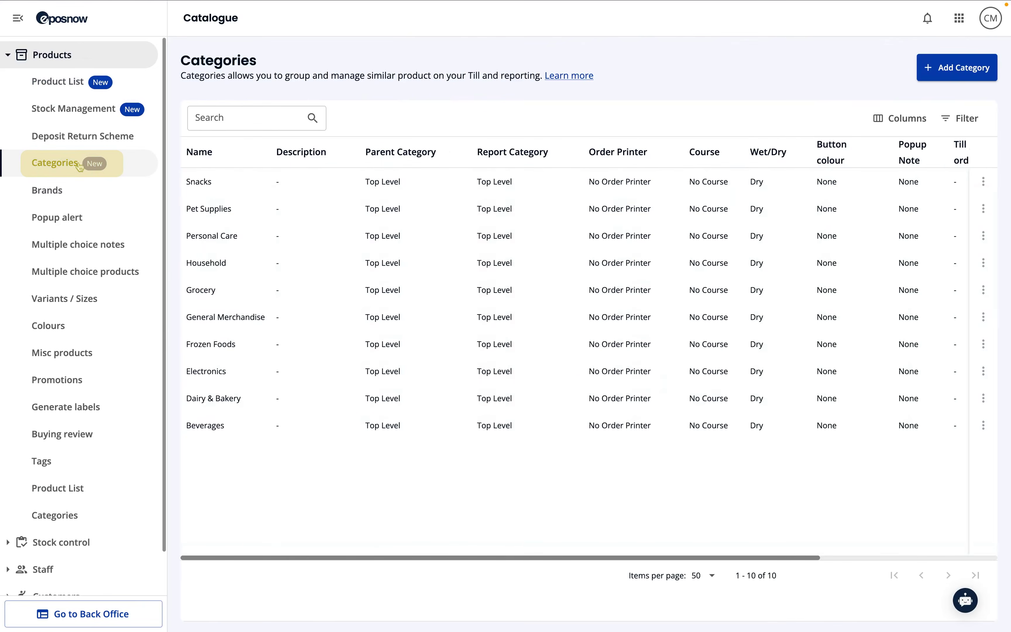
{"action": "left_click", "coordinate": [941, 69]}
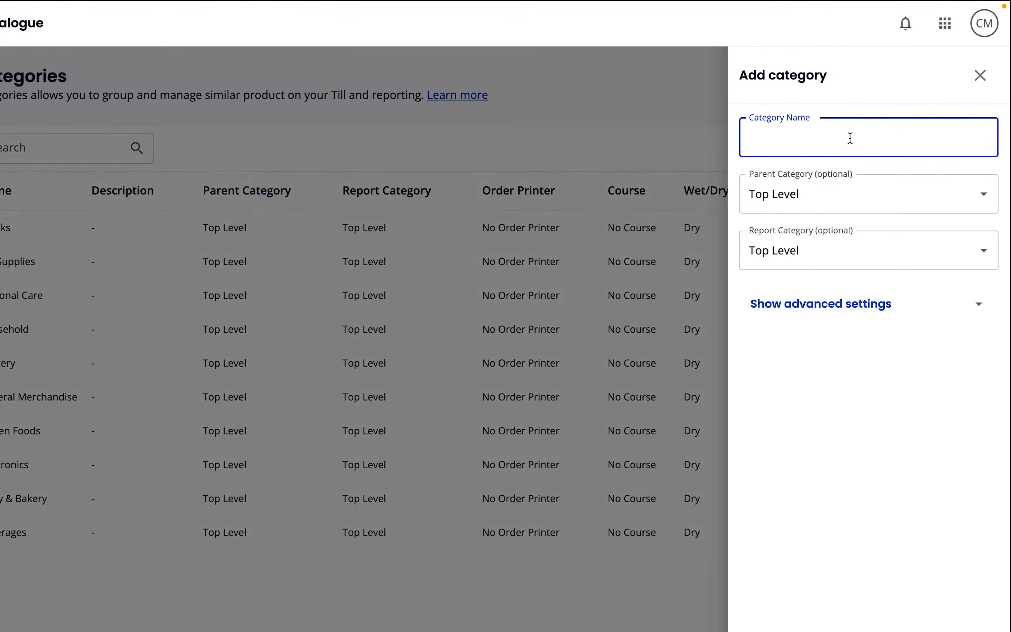
{"action": "type", "text": "Master Products"}
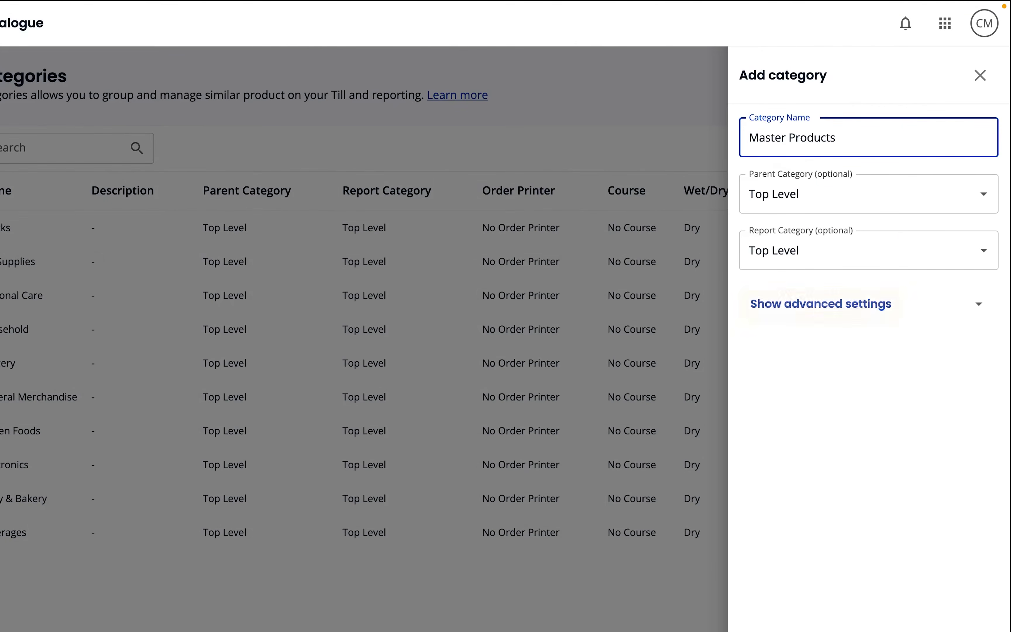
Turn off Show on Till in the category's advanced settings and save the category.
{"action": "left_click", "coordinate": [844, 304]}
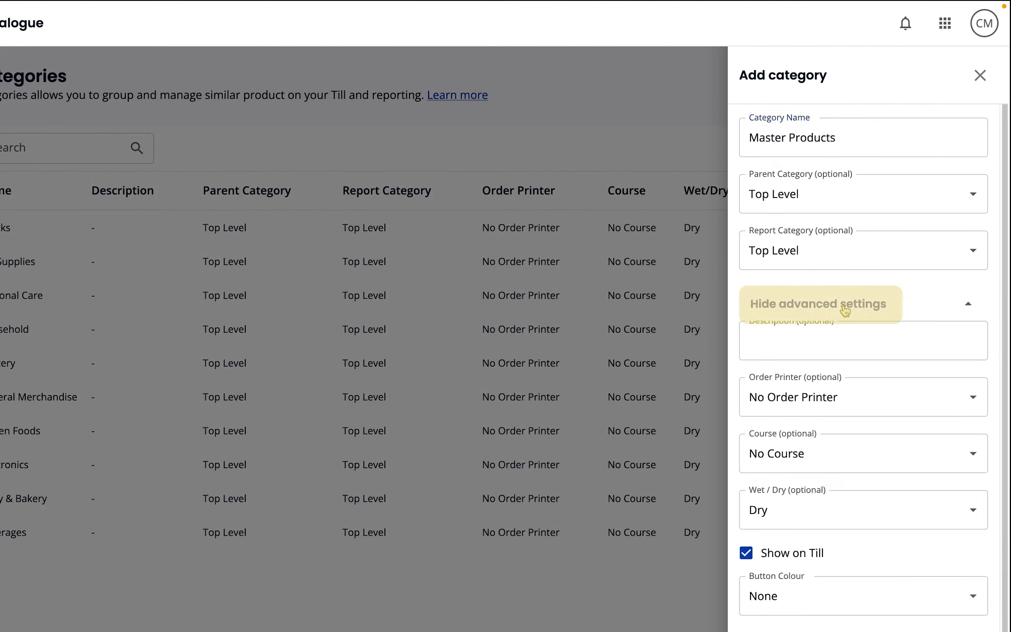
{"action": "left_click", "coordinate": [791, 405]}
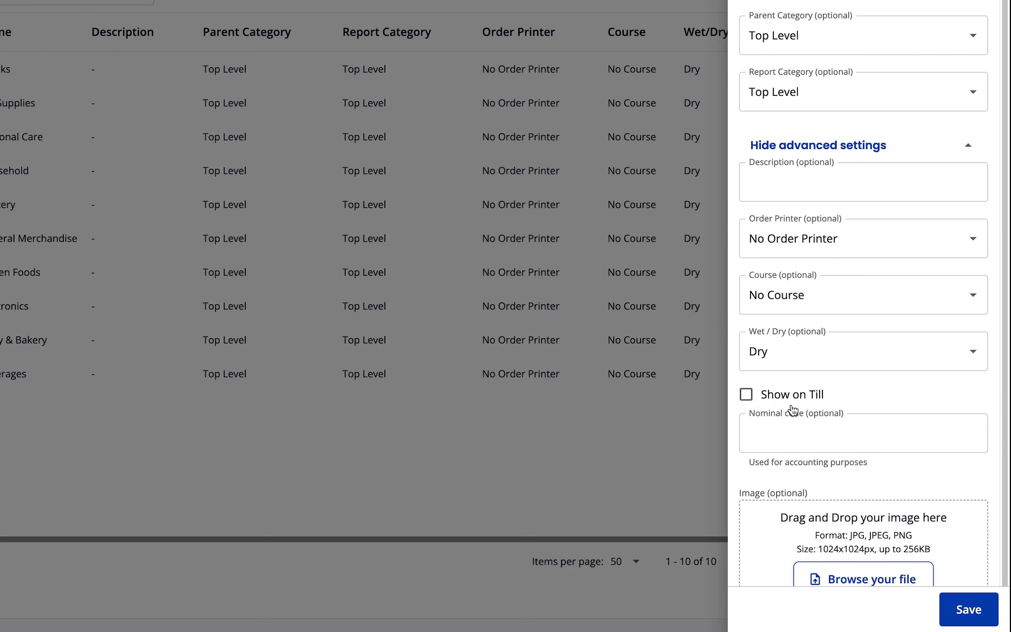
{"action": "left_click", "coordinate": [960, 618]}
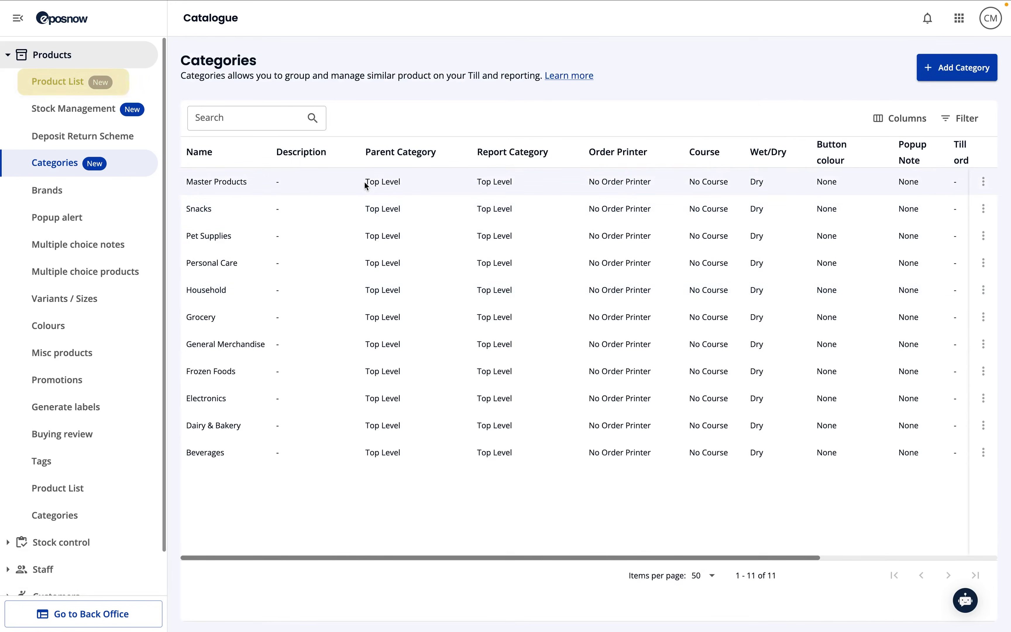
Start a new product with Advanced Add and name it MP - Chocolate Bars (Box of 10).
{"action": "left_click", "coordinate": [58, 92]}
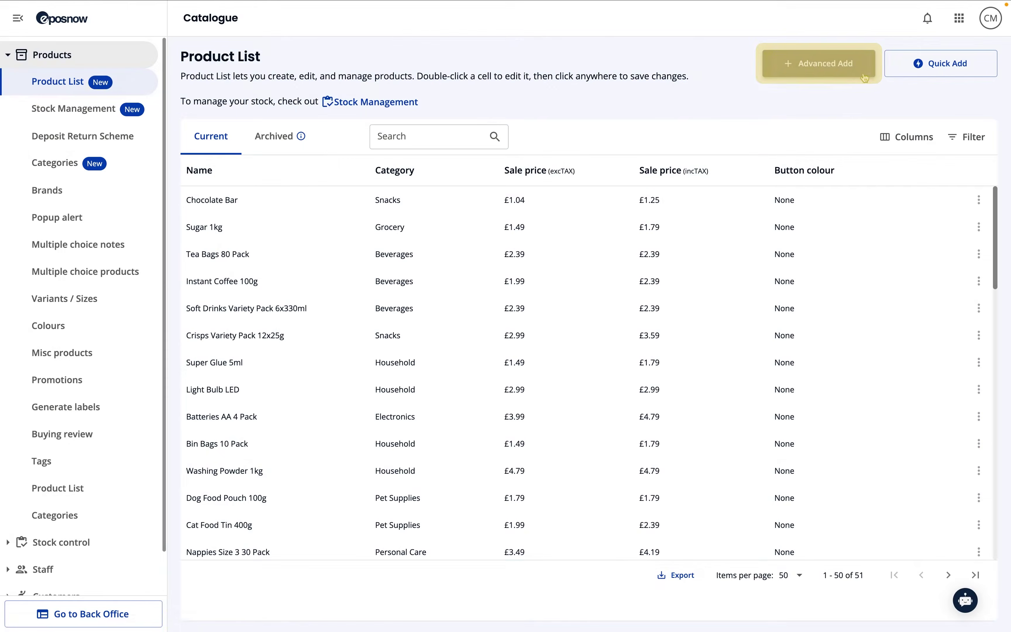
{"action": "left_click", "coordinate": [864, 77]}
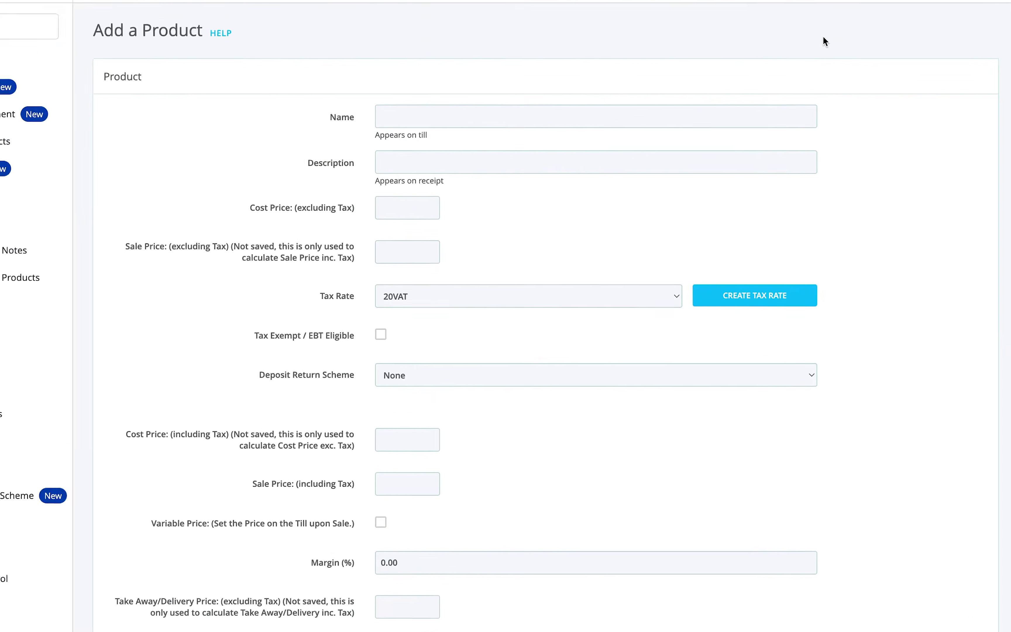
{"action": "left_click", "coordinate": [681, 99]}
{"action": "type", "text": "MP - "}
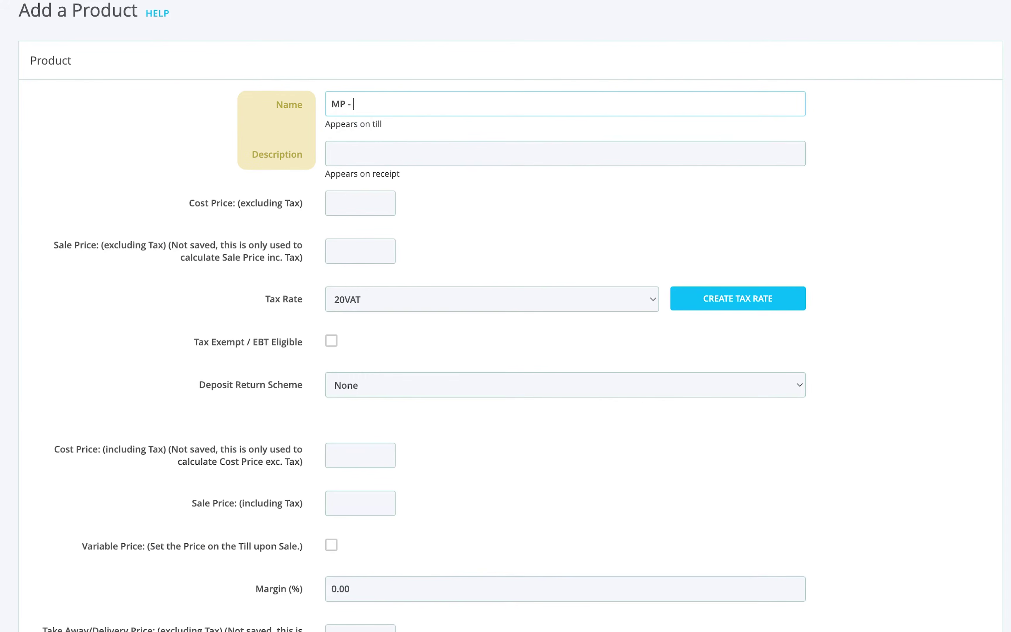
{"action": "type", "text": "Chocolate Bars (Box of 10)"}
{"action": "left_click", "coordinate": [747, 213]}
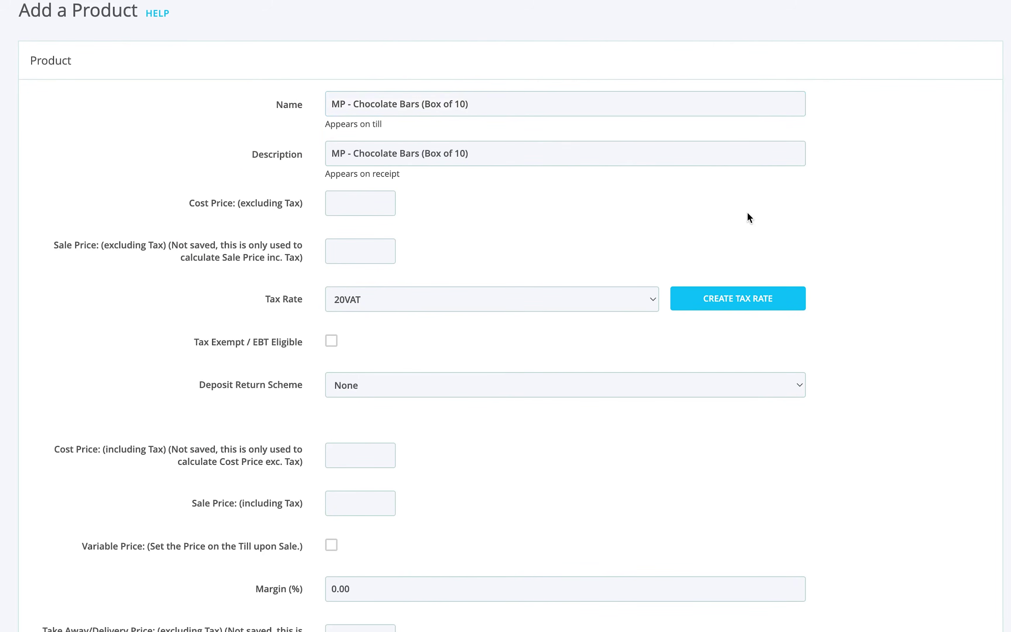
Set the cost price excluding tax to 5.97, keep the 20VAT tax rate, and set the sale price including tax to 12.50.
{"action": "left_click", "coordinate": [376, 207]}
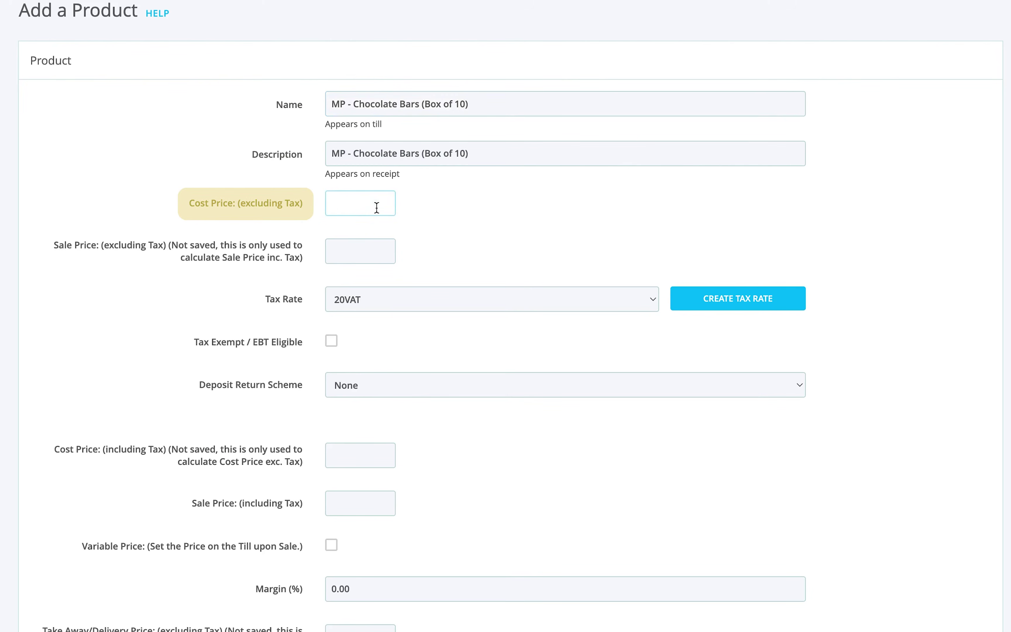
{"action": "type", "text": "5.97"}
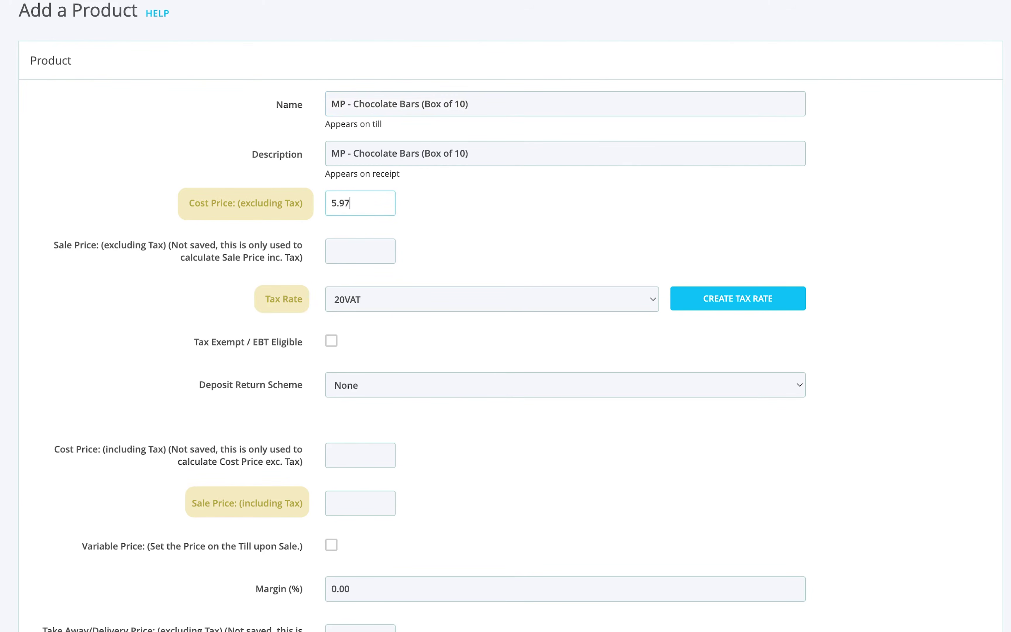
{"action": "left_click", "coordinate": [465, 223]}
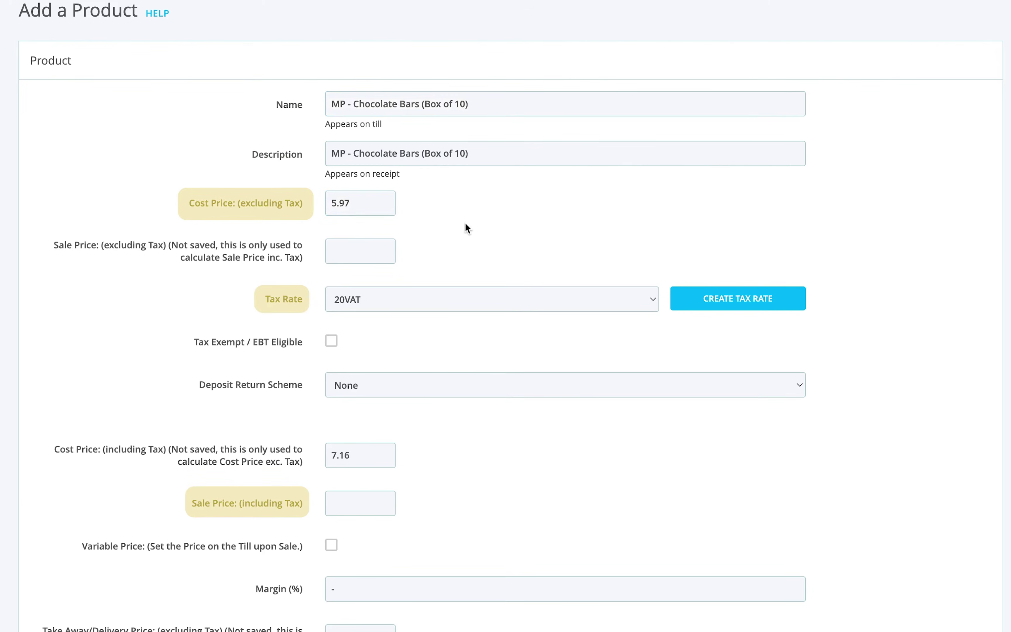
{"action": "left_click", "coordinate": [434, 294]}
{"action": "left_click", "coordinate": [435, 305]}
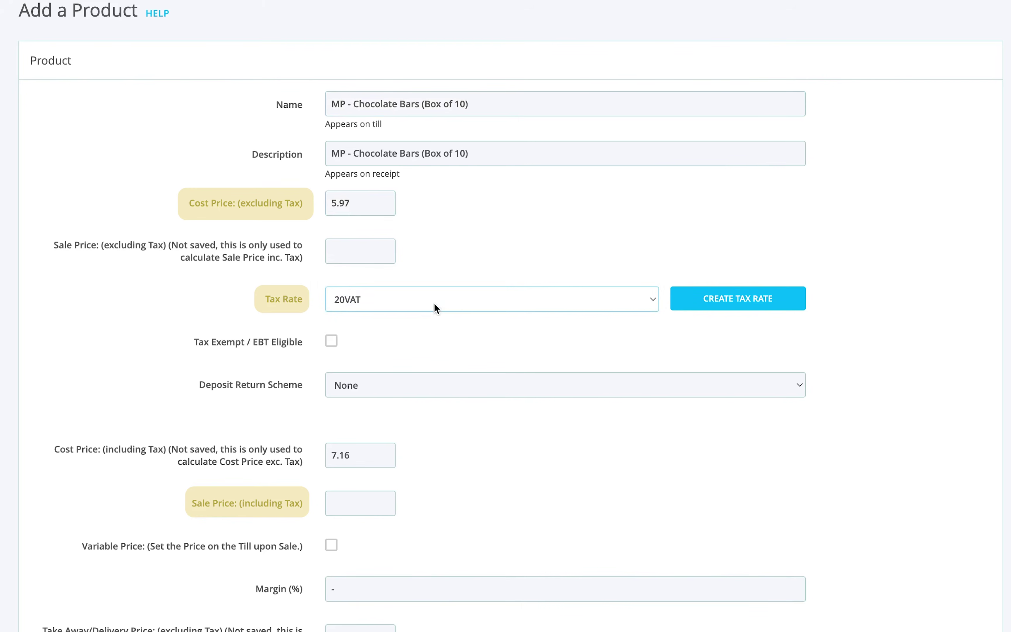
{"action": "left_click", "coordinate": [370, 497]}
{"action": "type", "text": "12.50"}
{"action": "left_click", "coordinate": [475, 501]}
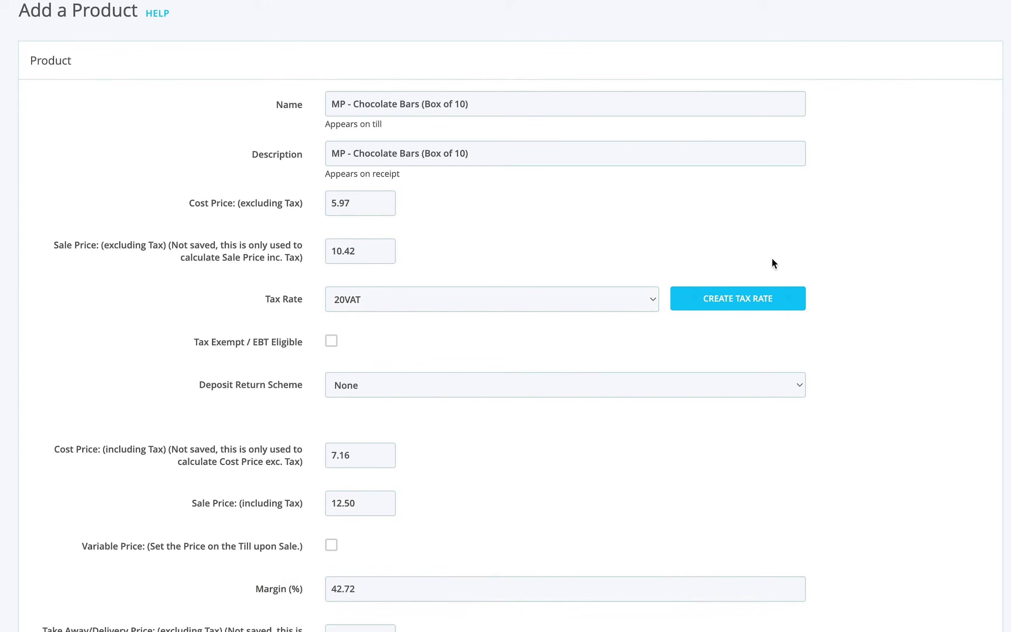
Assign the product to the Master Products category.
{"action": "scroll", "coordinate": [893, 86], "scroll_direction": "down", "scroll_amount": 15}
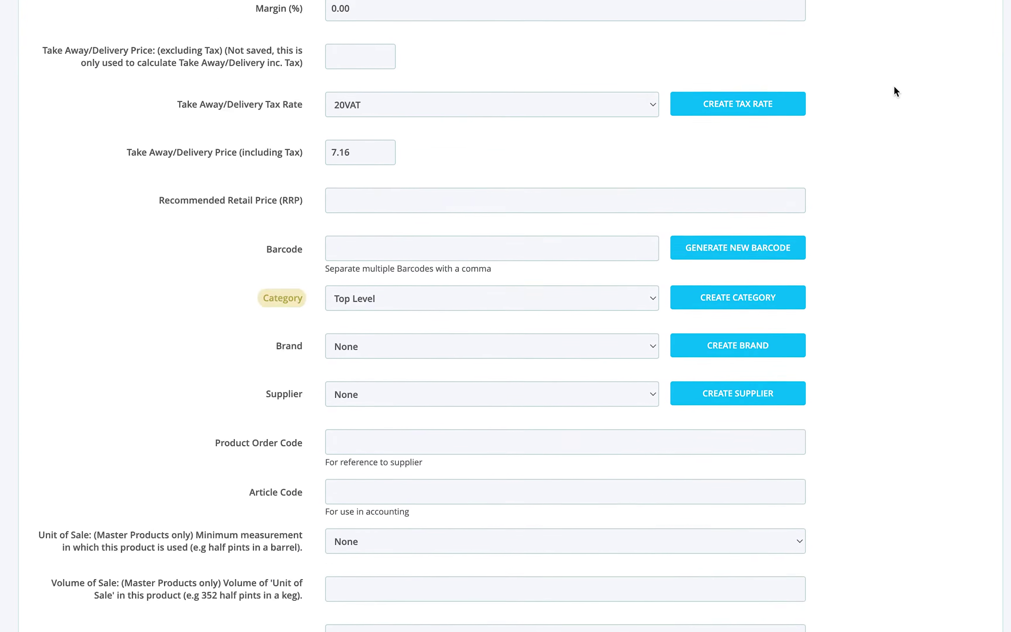
{"action": "left_click", "coordinate": [573, 140]}
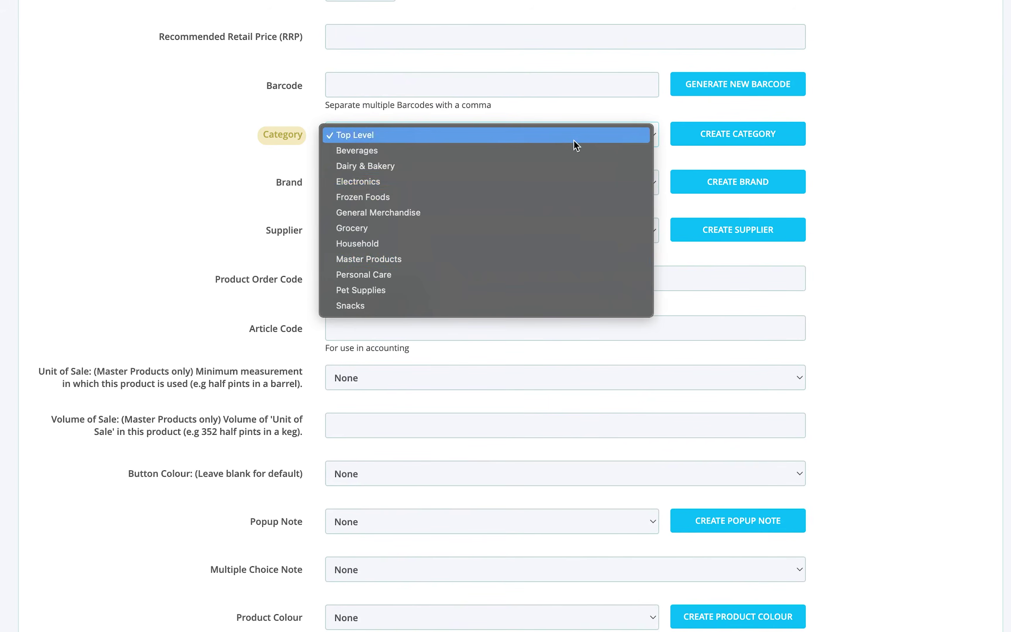
{"action": "left_click", "coordinate": [550, 256]}
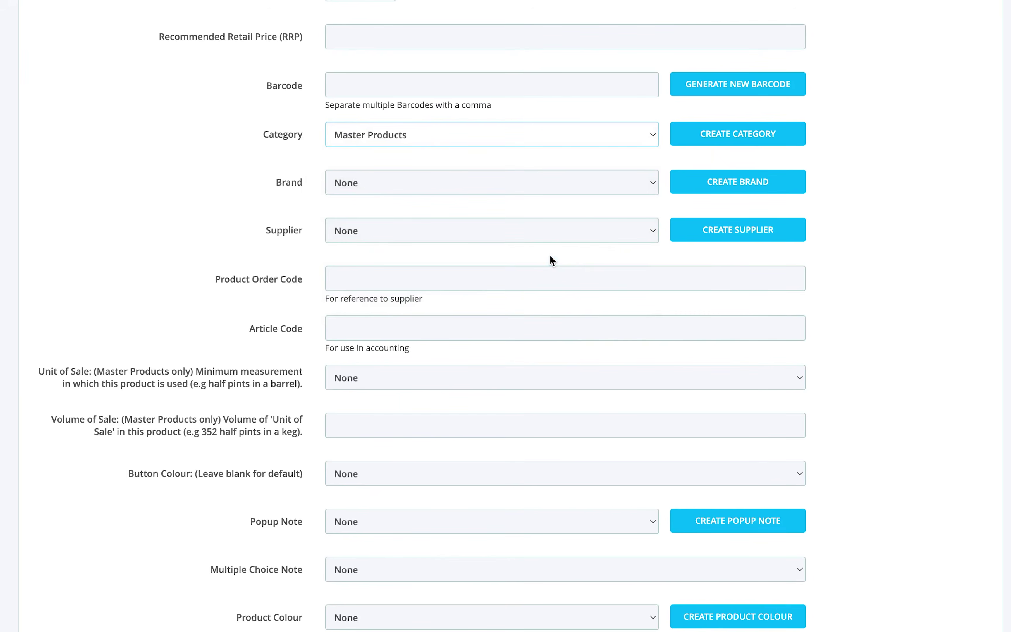
Set the master product's unit of sale to Each and its volume of sale to 10.
{"action": "left_click", "coordinate": [433, 380]}
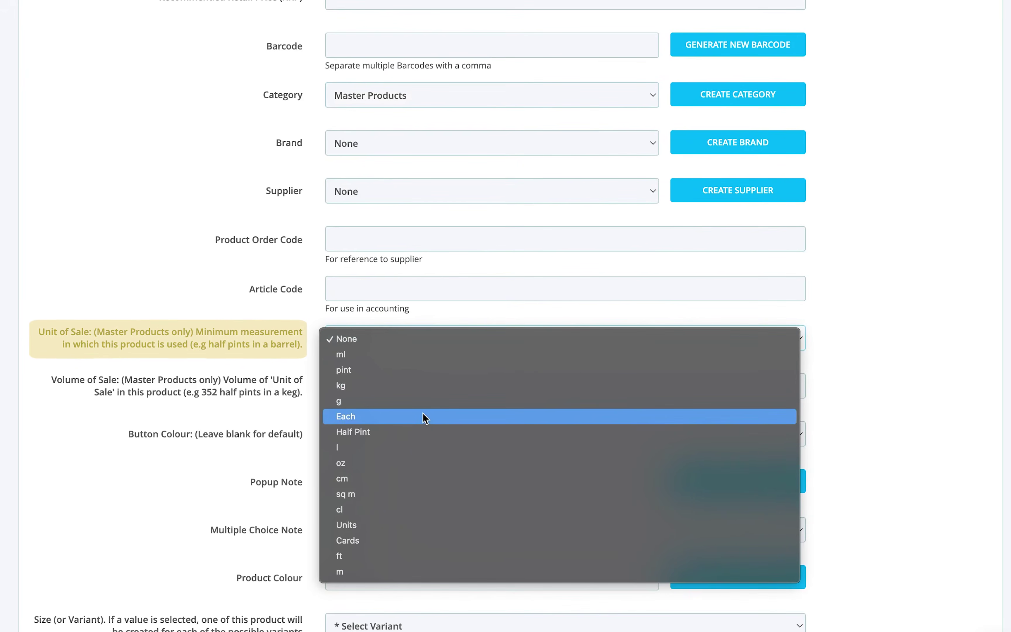
{"action": "left_click", "coordinate": [424, 417]}
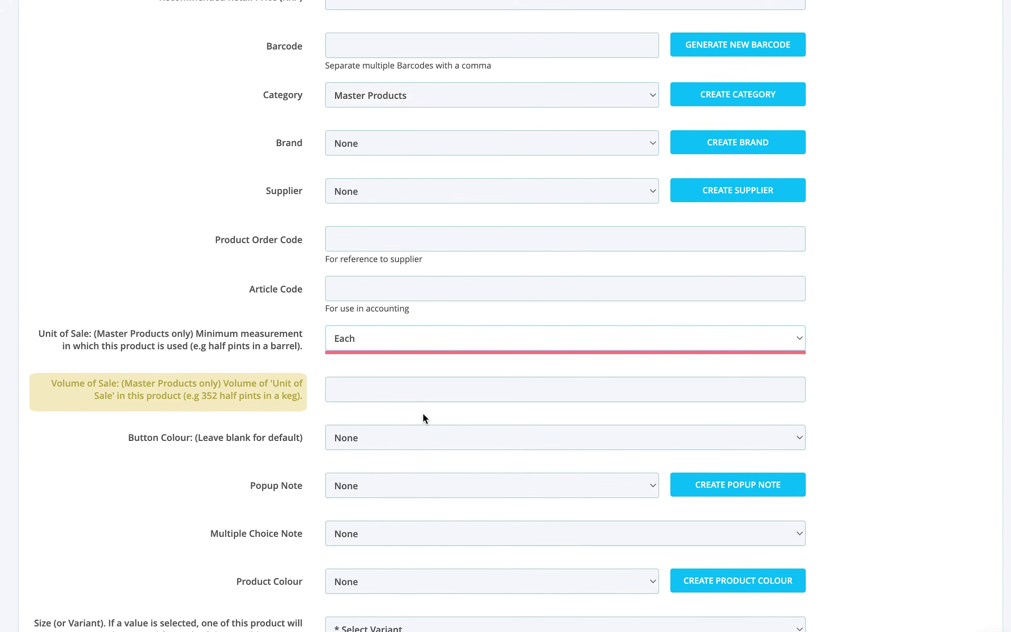
{"action": "left_click", "coordinate": [450, 385]}
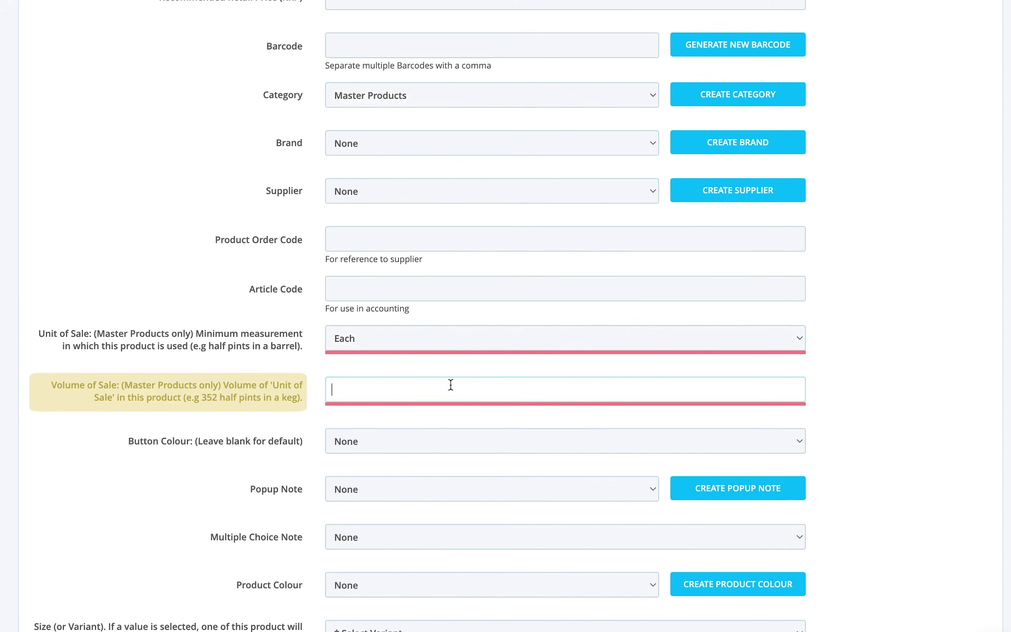
{"action": "type", "text": "10"}
{"action": "left_click", "coordinate": [839, 360]}
Turn off Sell on Till for the master product.
{"action": "scroll", "coordinate": [839, 360], "scroll_direction": "down", "scroll_amount": 3}
{"action": "scroll", "coordinate": [839, 361], "scroll_direction": "down", "scroll_amount": 8}
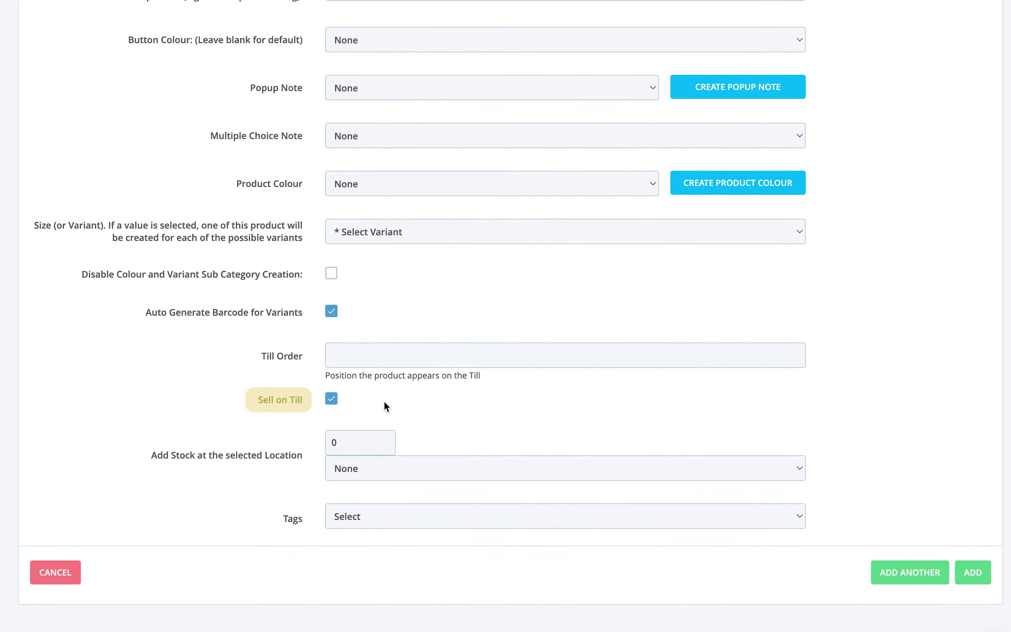
{"action": "left_click", "coordinate": [330, 402]}
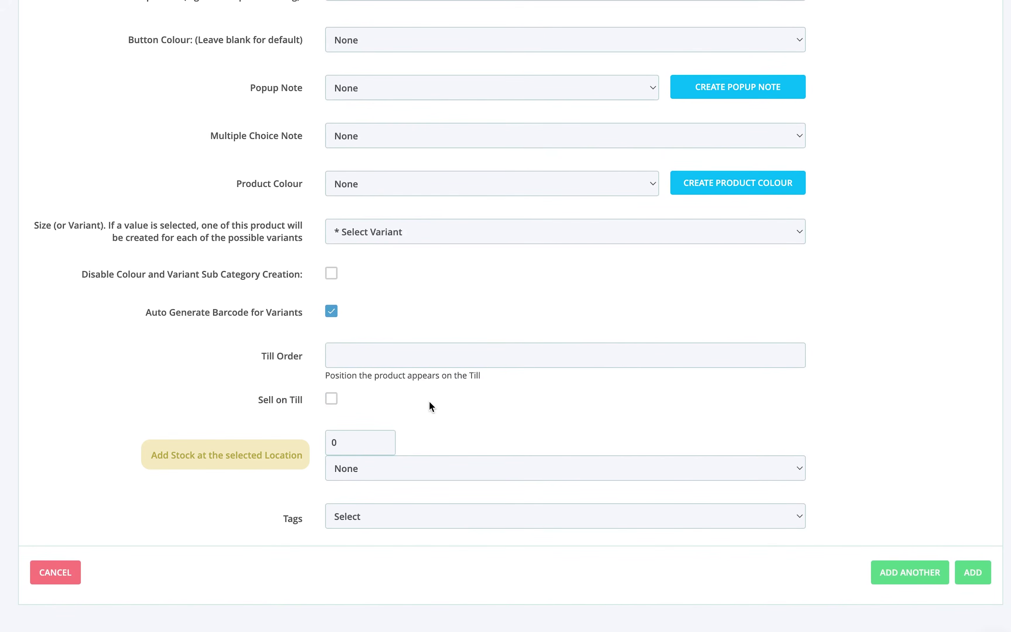
Set the added stock to 2 at the Main Store location with Manager selected, and add the product.
{"action": "left_click", "coordinate": [368, 443]}
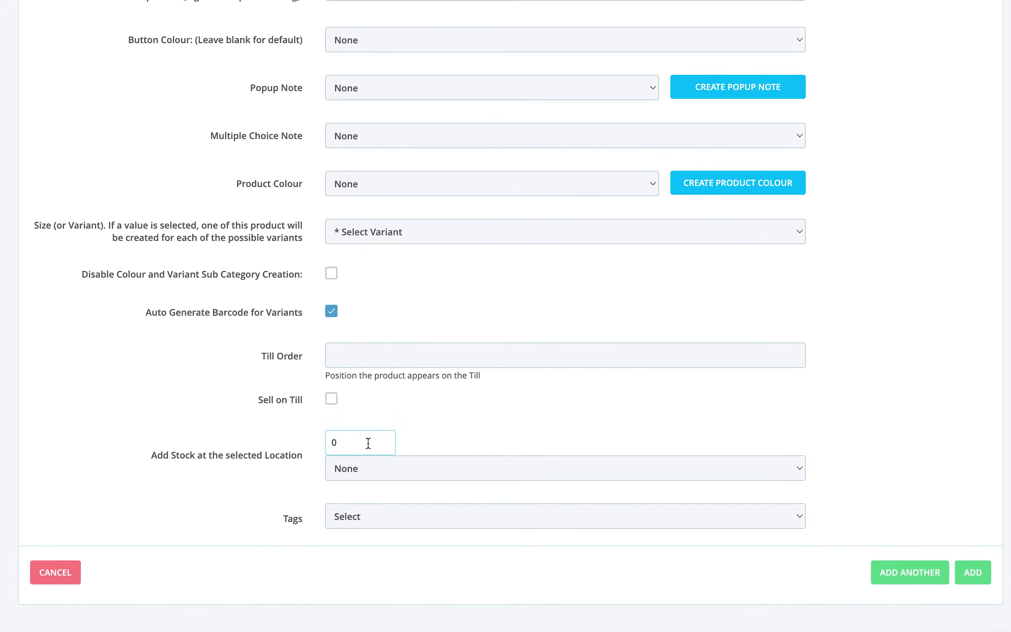
{"action": "key", "text": "BackSpace"}
{"action": "type", "text": "2"}
{"action": "left_click", "coordinate": [408, 468]}
{"action": "left_click", "coordinate": [410, 500]}
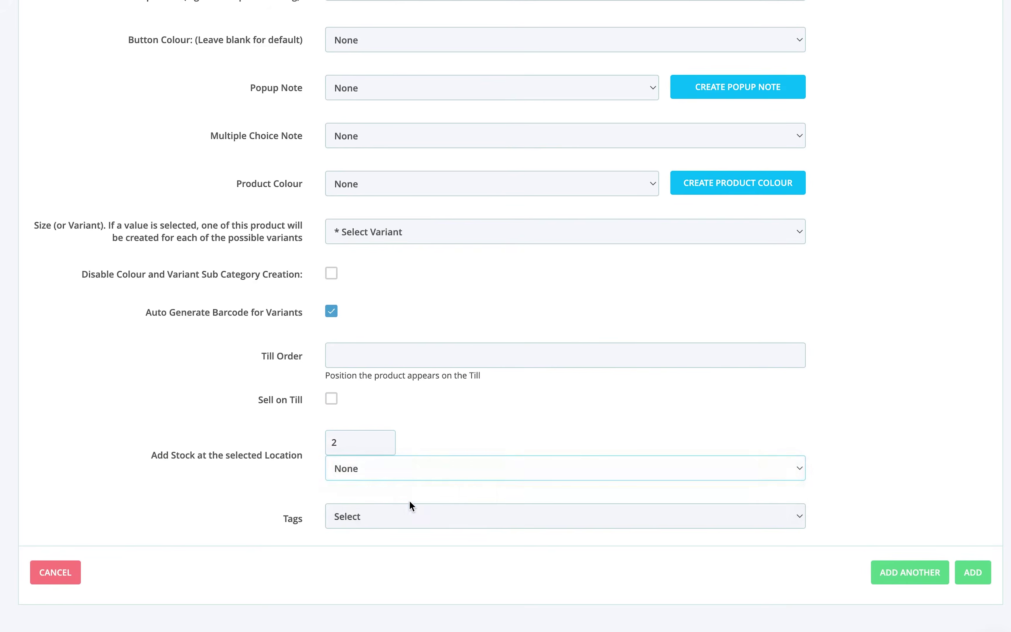
{"action": "left_click", "coordinate": [419, 496]}
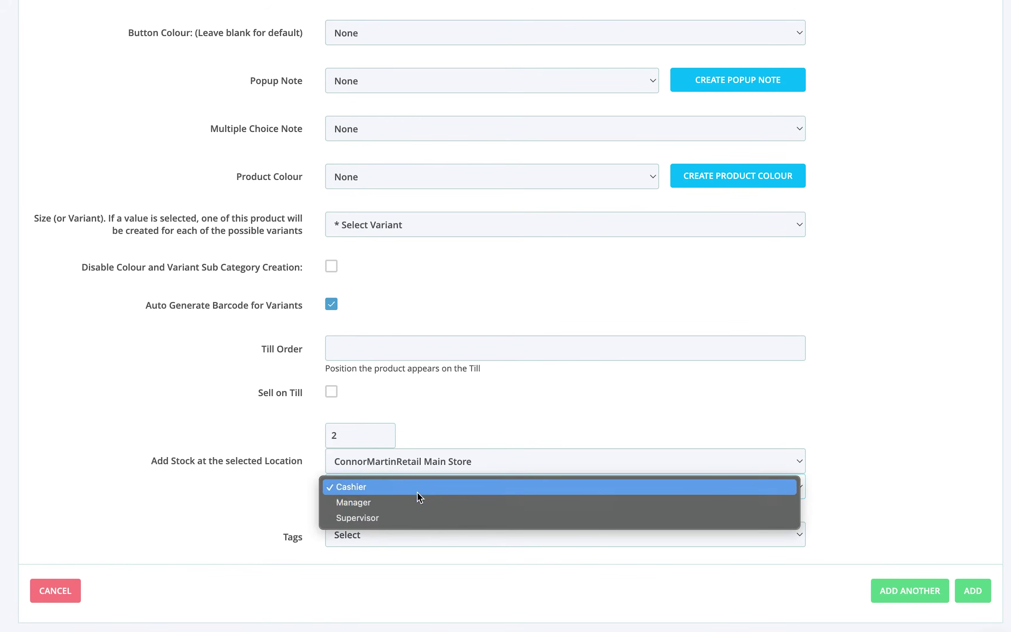
{"action": "left_click", "coordinate": [416, 502]}
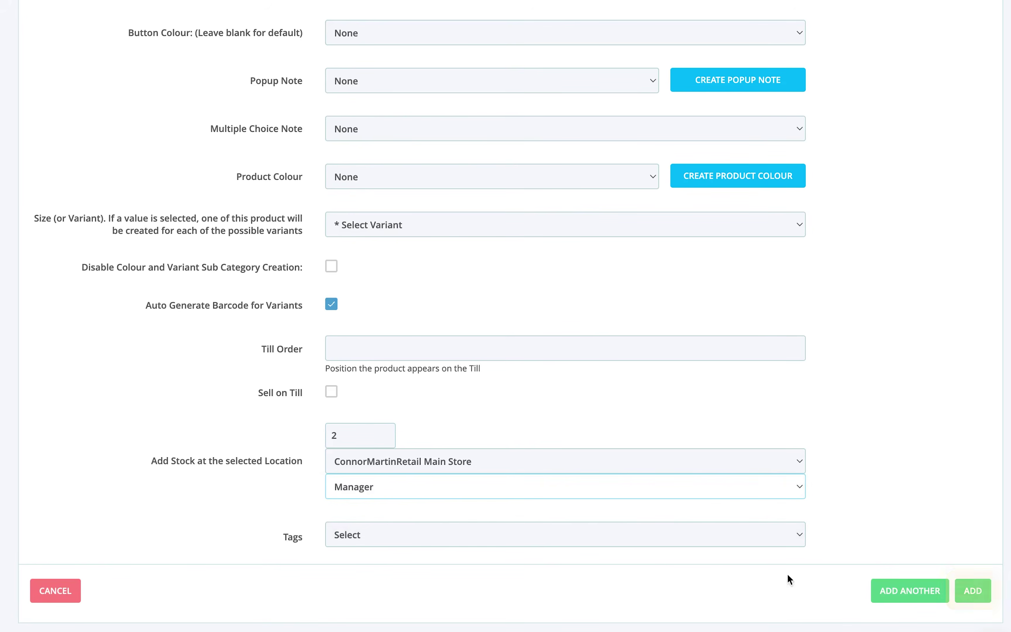
{"action": "left_click", "coordinate": [976, 591]}
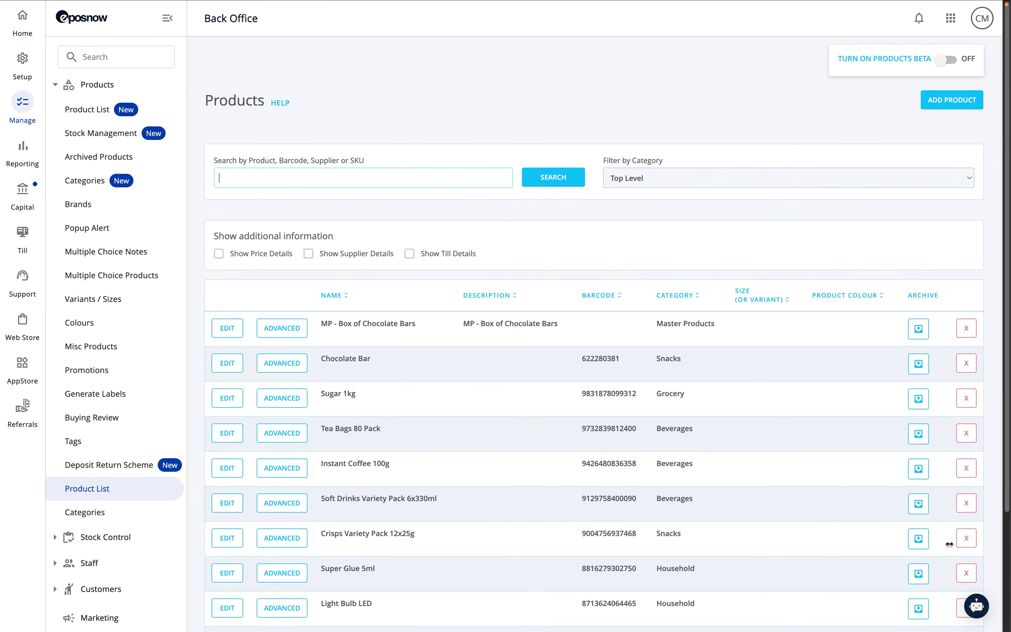
Open the Chocolate Bar product for advanced editing from the new Product List.
{"action": "left_click", "coordinate": [138, 111]}
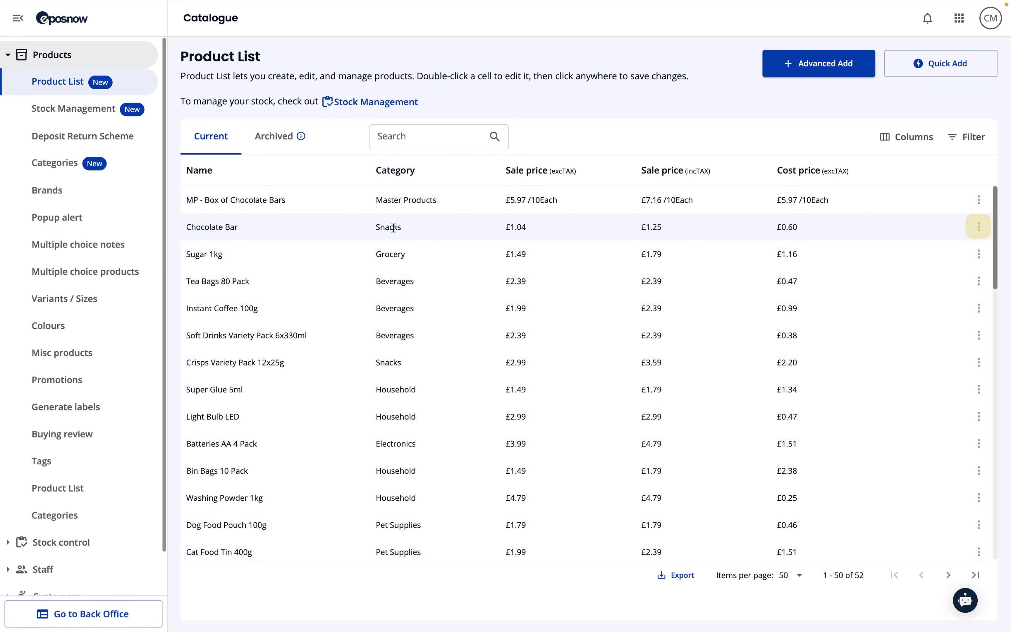
{"action": "left_click", "coordinate": [979, 227]}
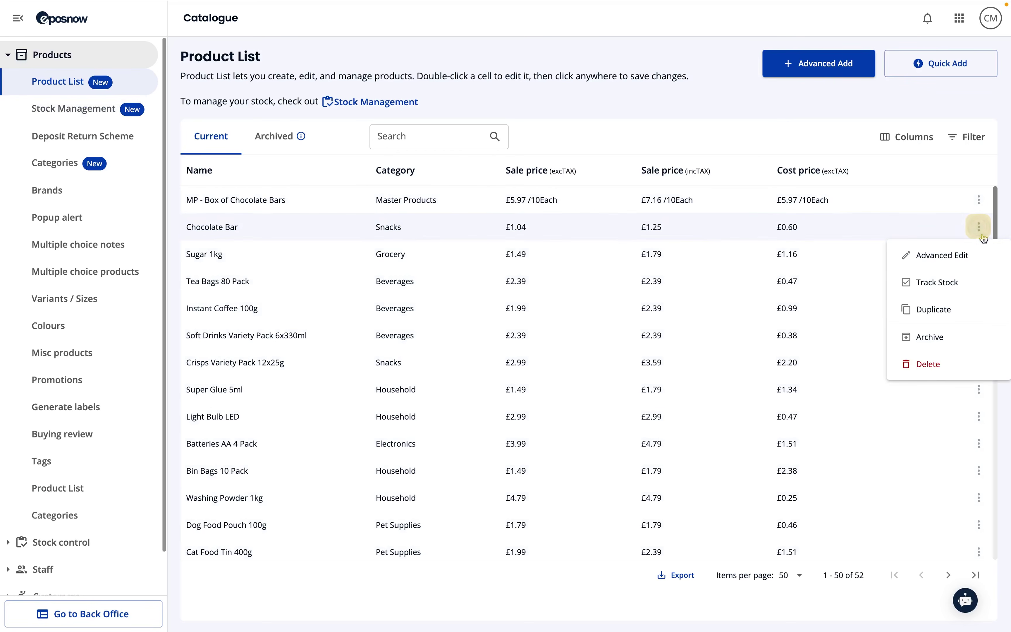
{"action": "left_click", "coordinate": [978, 256]}
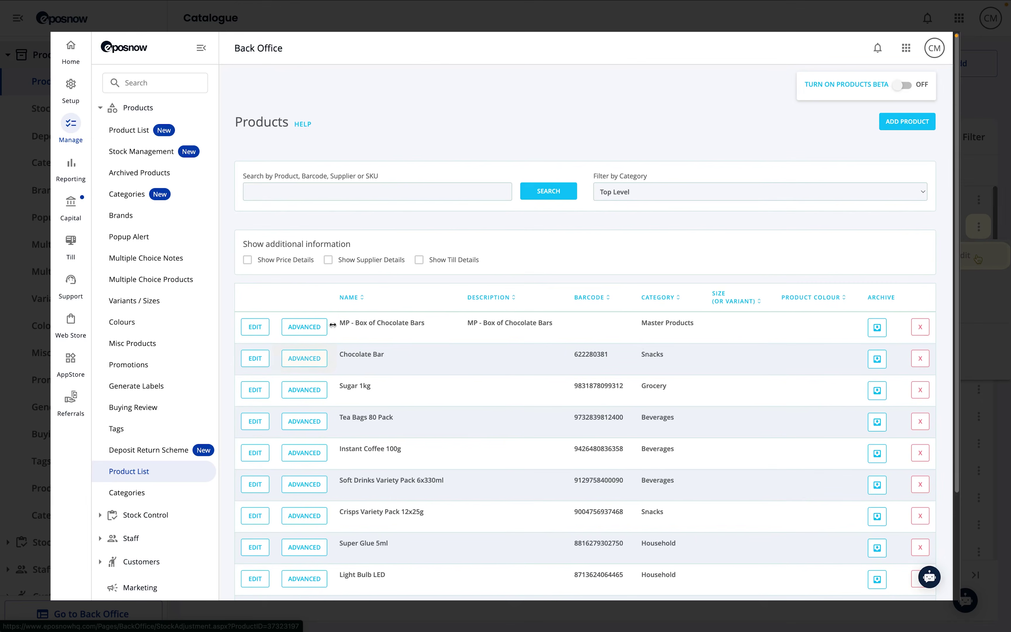
Open the Chocolate Bar product for advanced editing from the legacy Products page.
{"action": "left_click", "coordinate": [321, 360]}
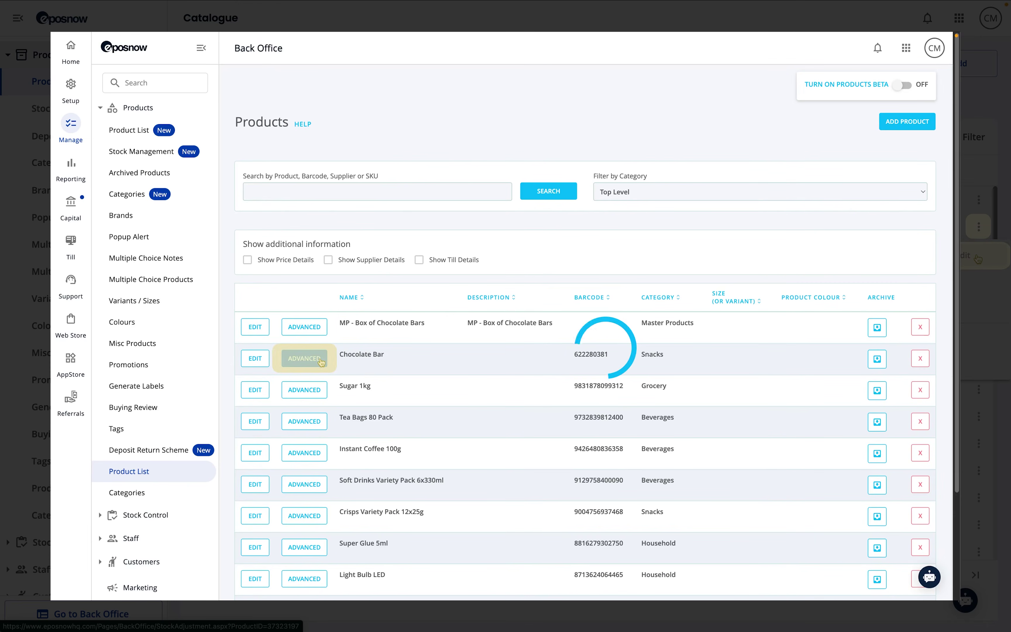
{"action": "scroll", "coordinate": [320, 359], "scroll_direction": "left", "scroll_amount": 5}
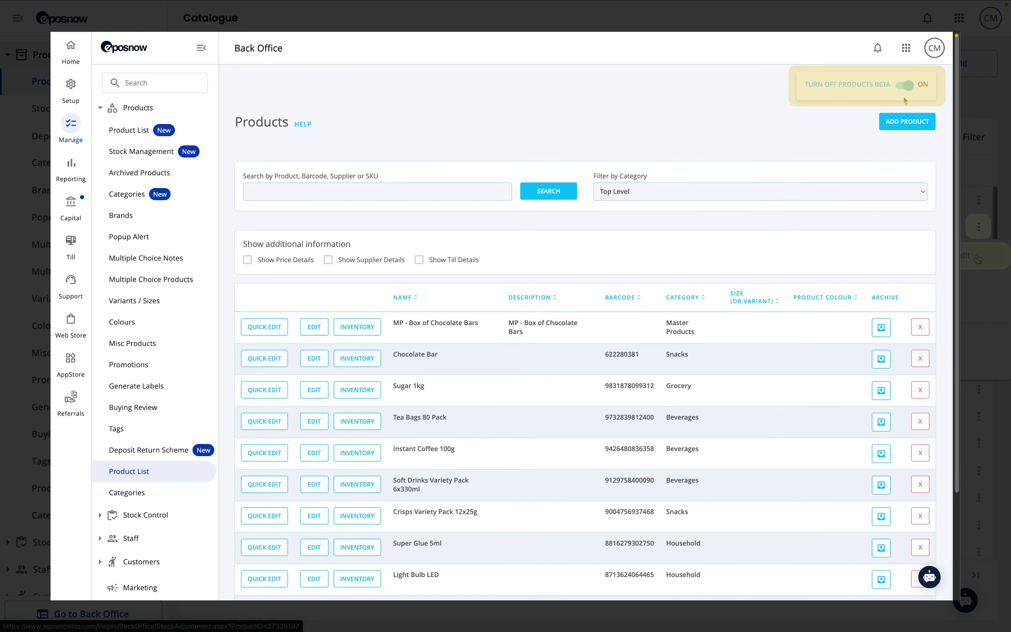
Turn off the Products Beta on the legacy Products page and submit the feedback form.
{"action": "left_click", "coordinate": [905, 86]}
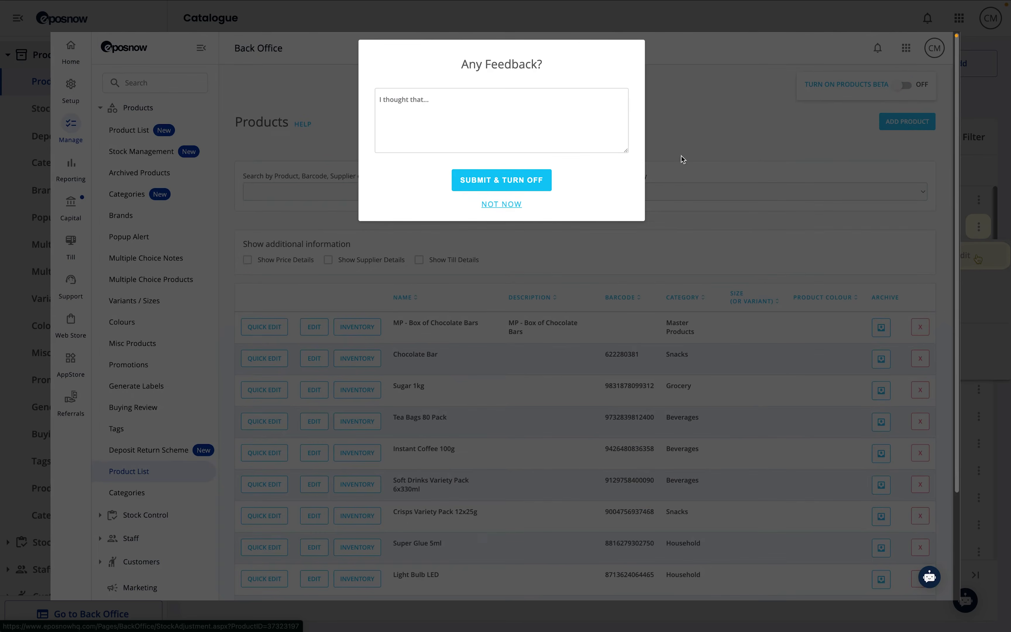
{"action": "left_click", "coordinate": [483, 181]}
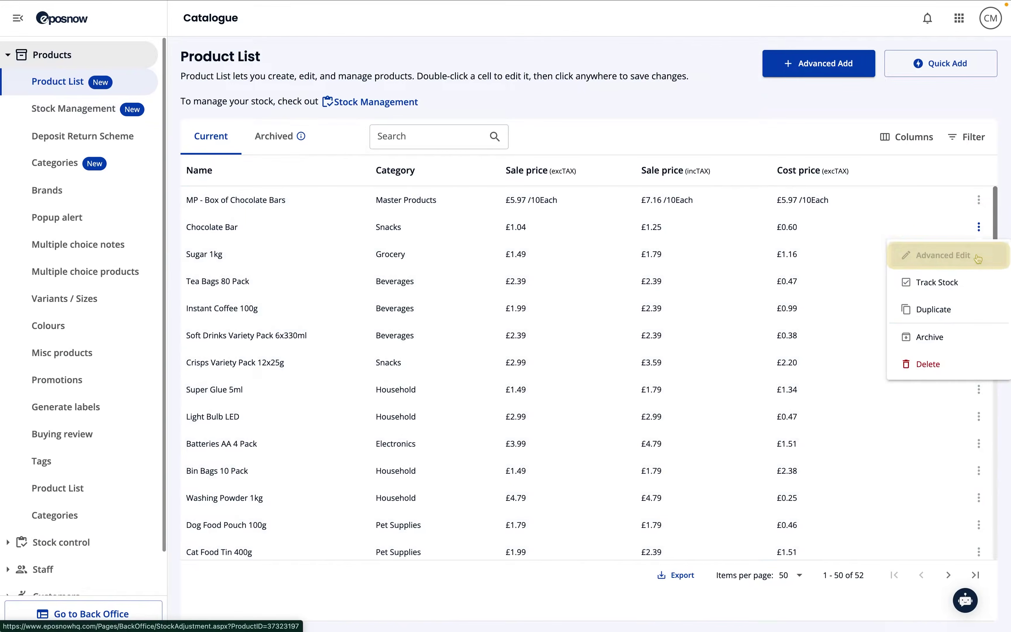
Open Chocolate Bar for advanced editing from the new Product List and go to its Master Products section.
{"action": "left_click", "coordinate": [977, 258]}
{"action": "scroll", "coordinate": [1007, 123], "scroll_direction": "down", "scroll_amount": 3}
{"action": "left_click_drag", "start_coordinate": [1006, 123], "coordinate": [876, 451]}
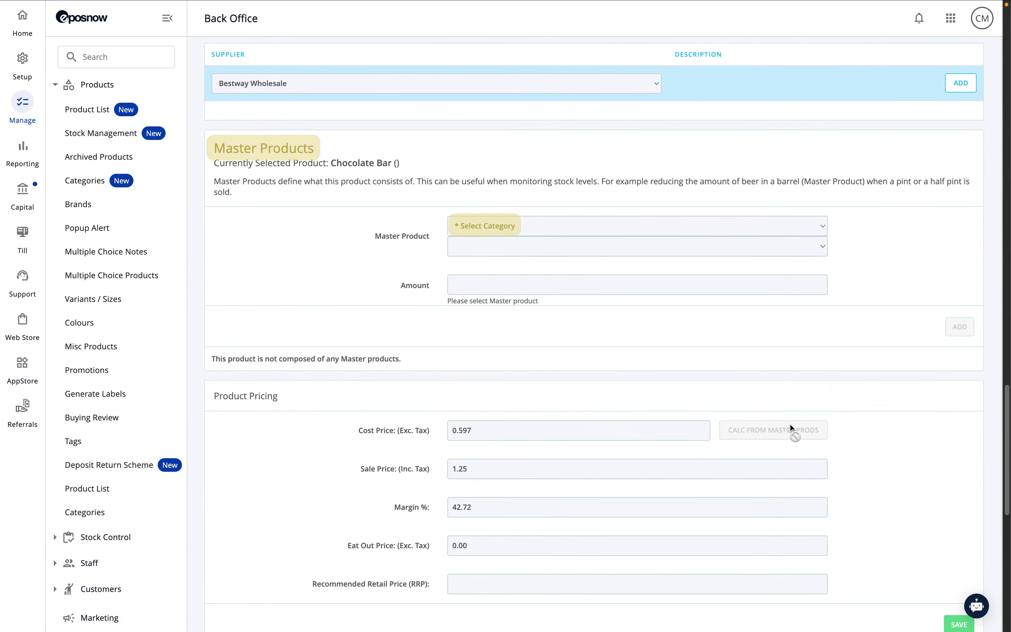
Link MP - Box of Chocolate Bars from the Master Products category to Chocolate Bar with an amount of 1.
{"action": "left_click", "coordinate": [532, 229]}
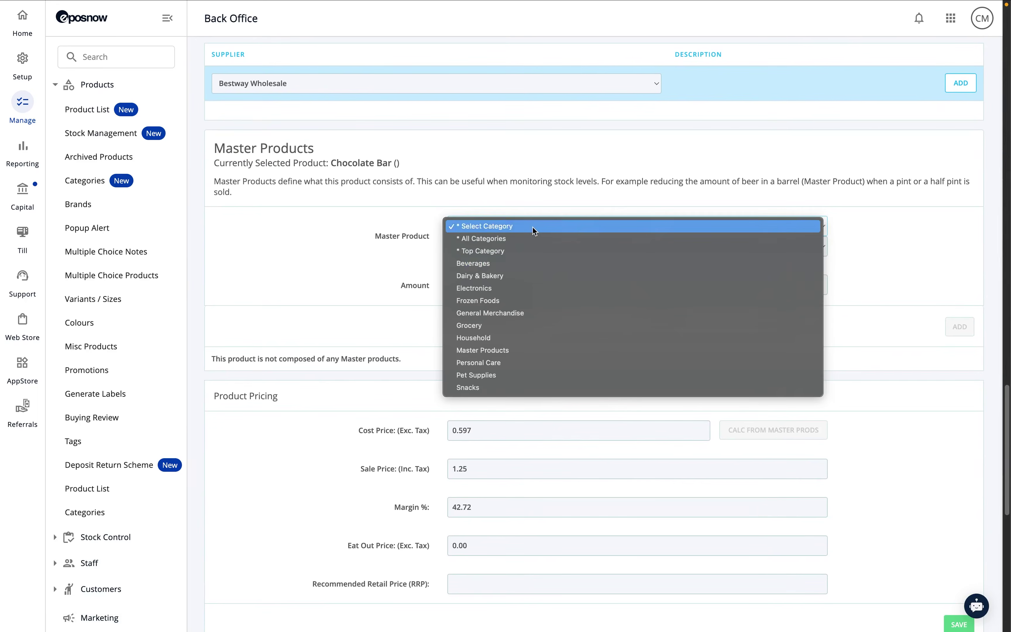
{"action": "left_click", "coordinate": [527, 350]}
{"action": "left_click", "coordinate": [532, 246]}
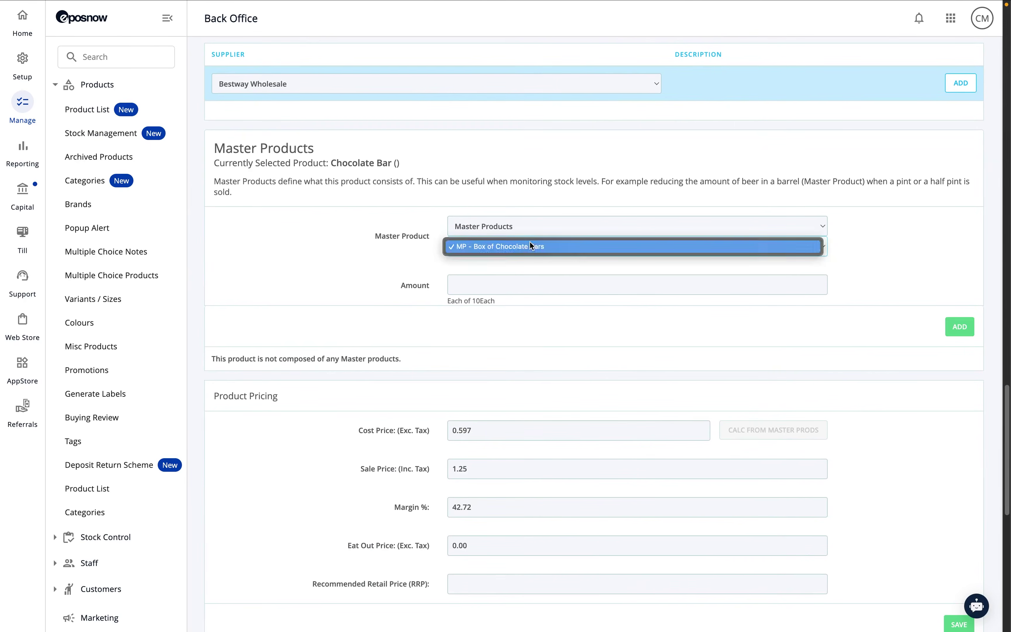
{"action": "left_click", "coordinate": [530, 243]}
{"action": "left_click", "coordinate": [526, 284]}
{"action": "type", "text": "1"}
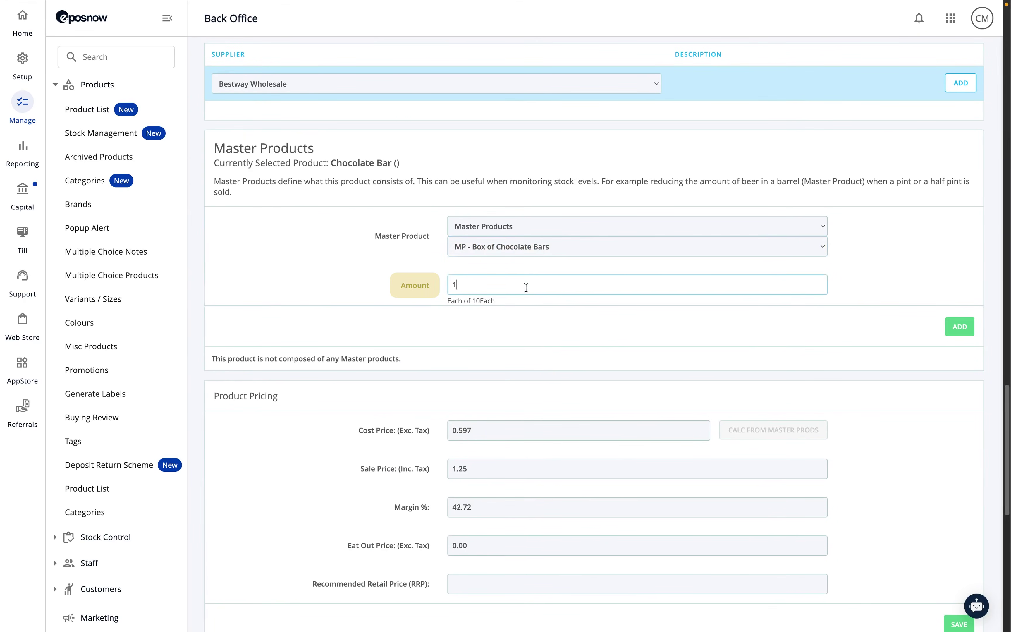
{"action": "left_click", "coordinate": [526, 316]}
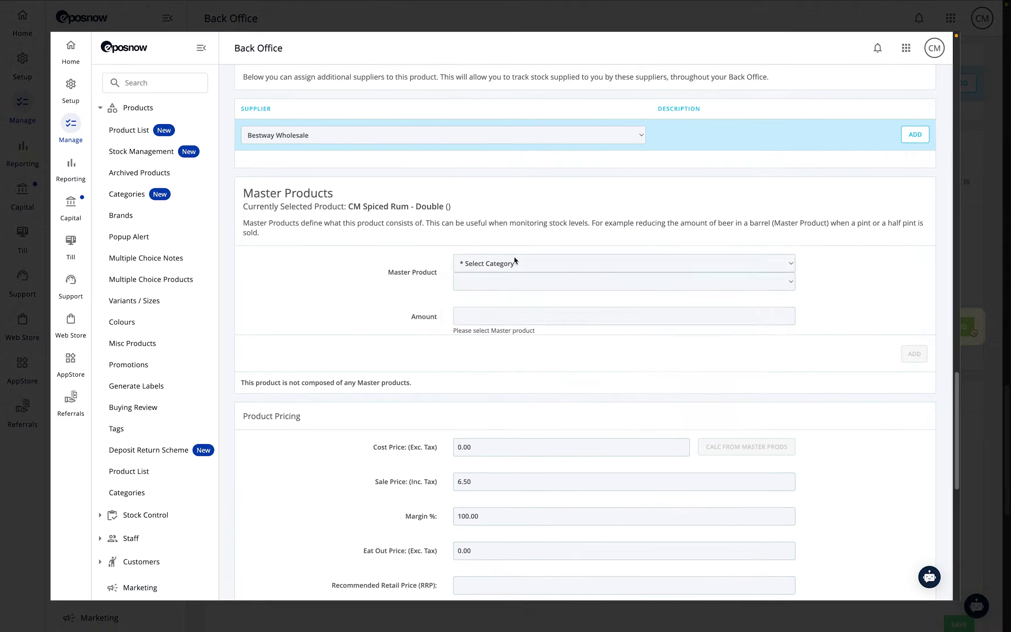
For CM Spiced Rum - Double, select MP - Captain Morgans Spiced Rum from the Master Products category and set the amount to 50 ml.
{"action": "left_click", "coordinate": [515, 259]}
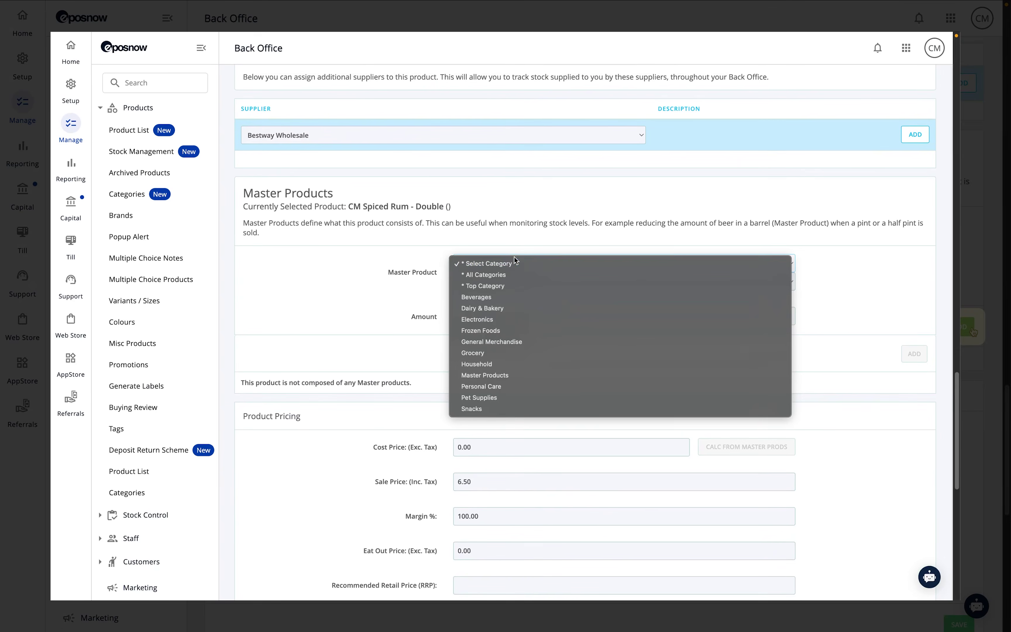
{"action": "left_click", "coordinate": [509, 375]}
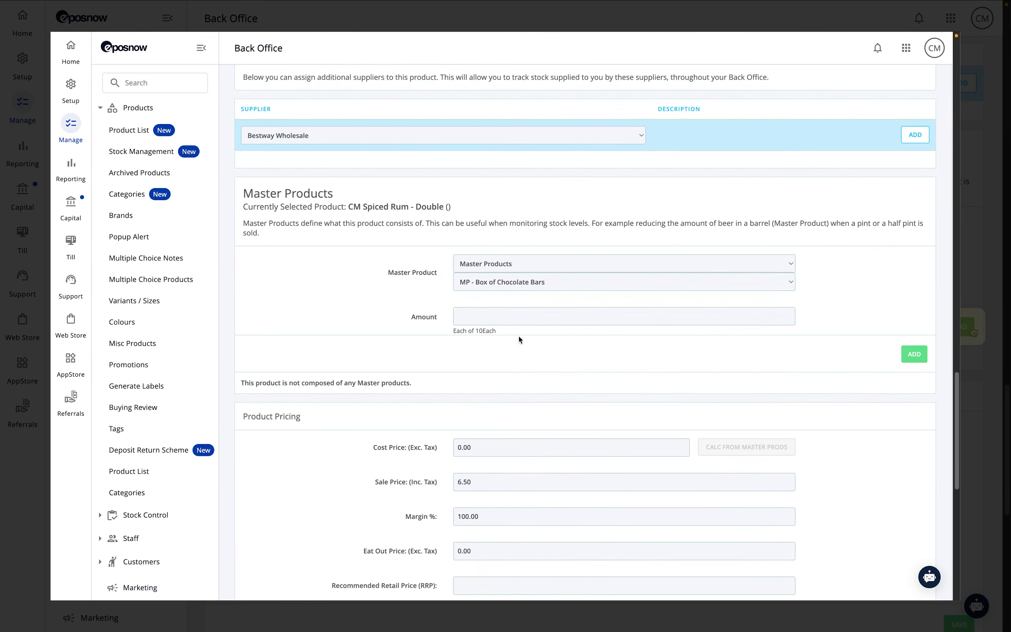
{"action": "left_click", "coordinate": [528, 288]}
{"action": "left_click", "coordinate": [529, 295]}
{"action": "left_click", "coordinate": [523, 310]}
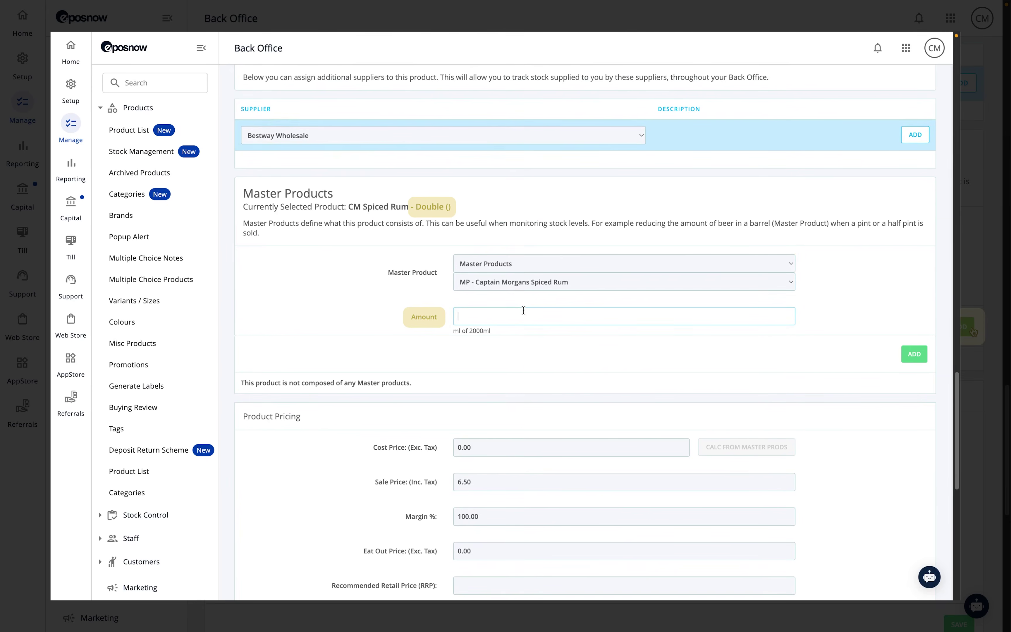
{"action": "type", "text": "50"}
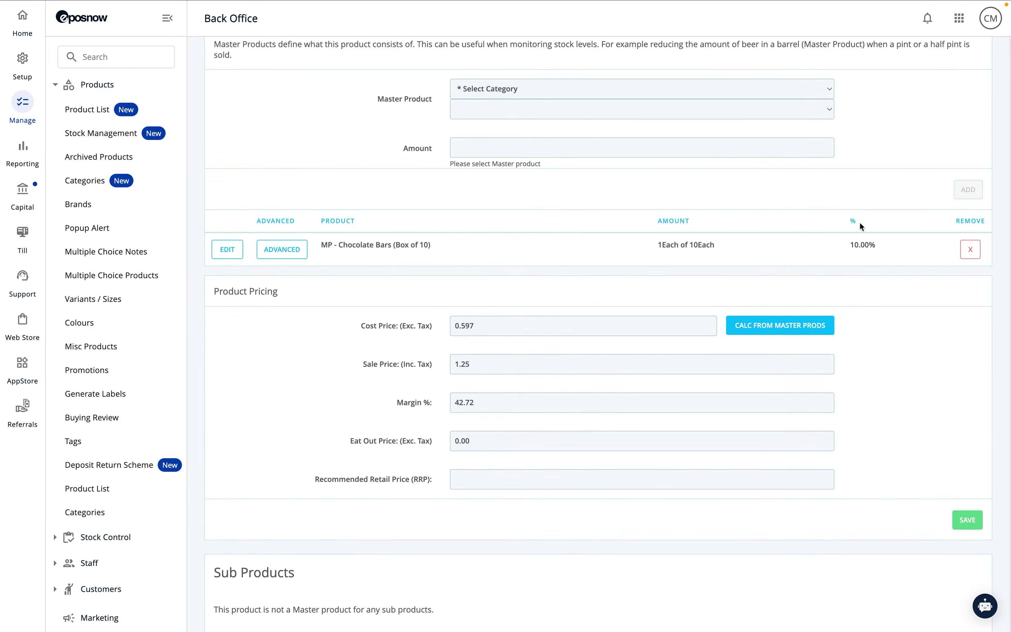
Calculate the Chocolate Bar's cost price from its master product, and open the linked master product's advanced settings.
{"action": "left_click", "coordinate": [784, 330]}
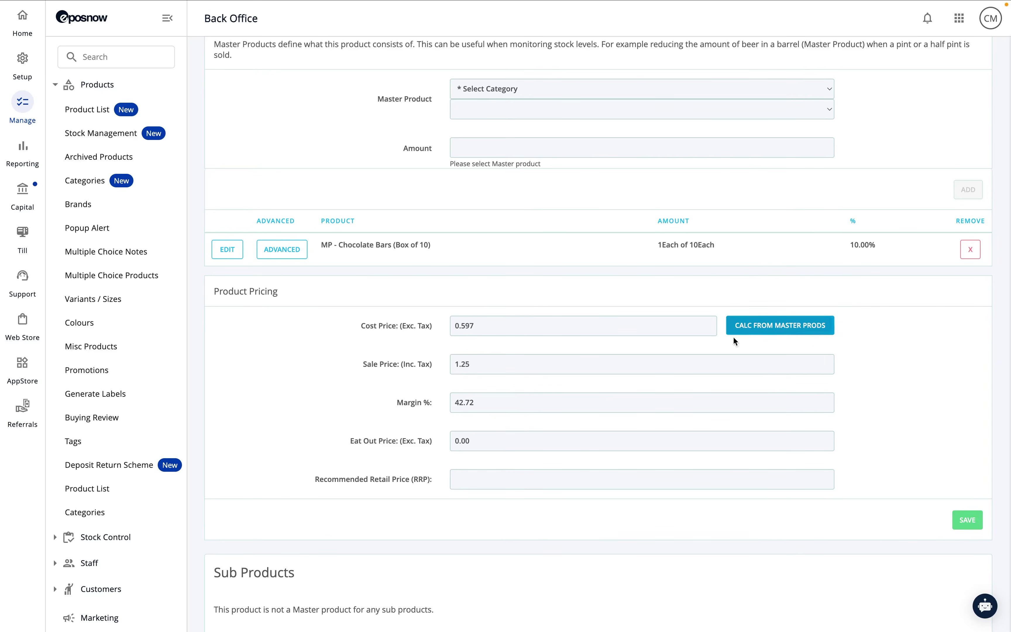
{"action": "left_click", "coordinate": [293, 253]}
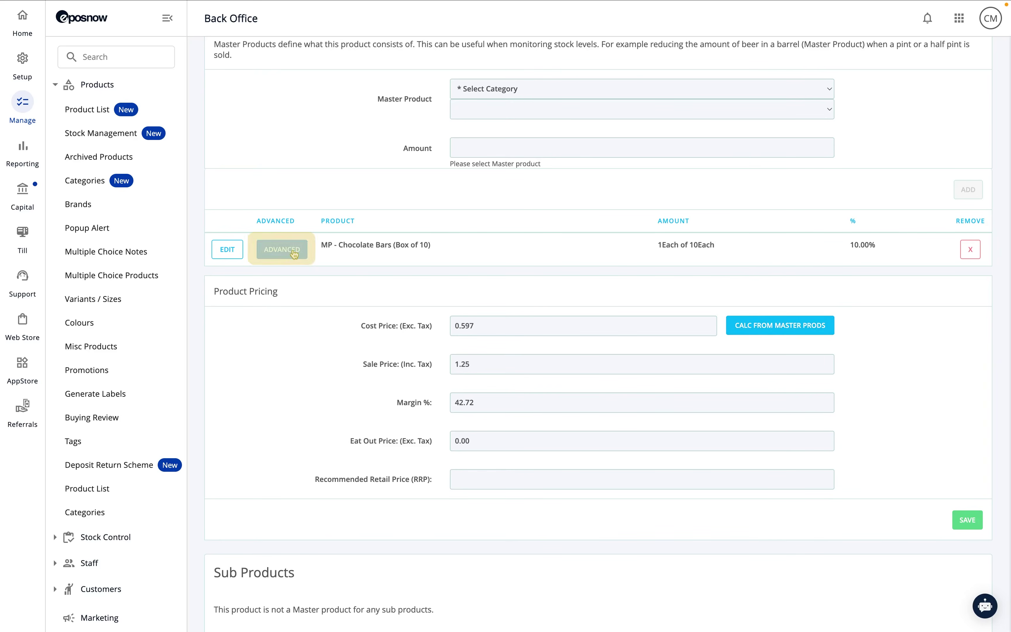
{"action": "scroll", "coordinate": [292, 249], "scroll_direction": "up", "scroll_amount": 7}
{"action": "scroll", "coordinate": [292, 248], "scroll_direction": "up", "scroll_amount": 6}
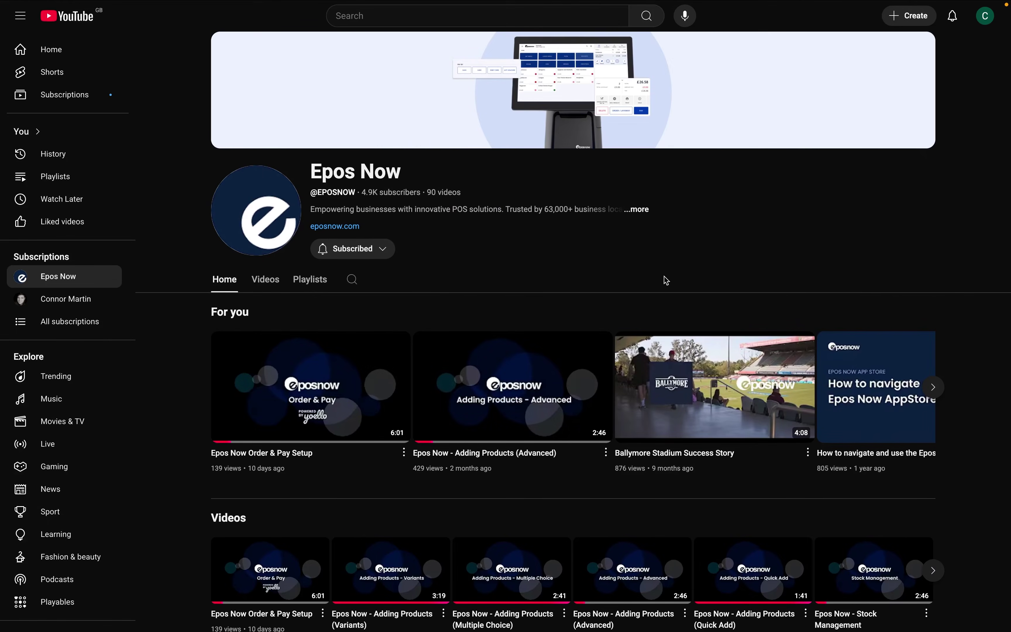
Switch to the Epos Now channel on YouTube and view the videos in its Epos Now - How To playlist.
{"action": "left_click", "coordinate": [322, 280]}
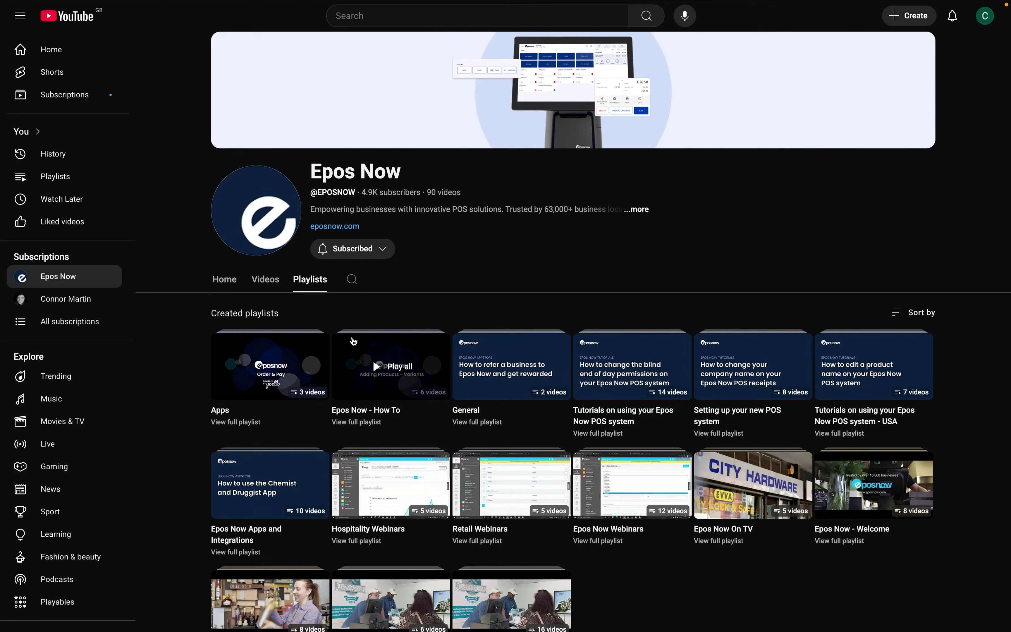
{"action": "left_click", "coordinate": [363, 422]}
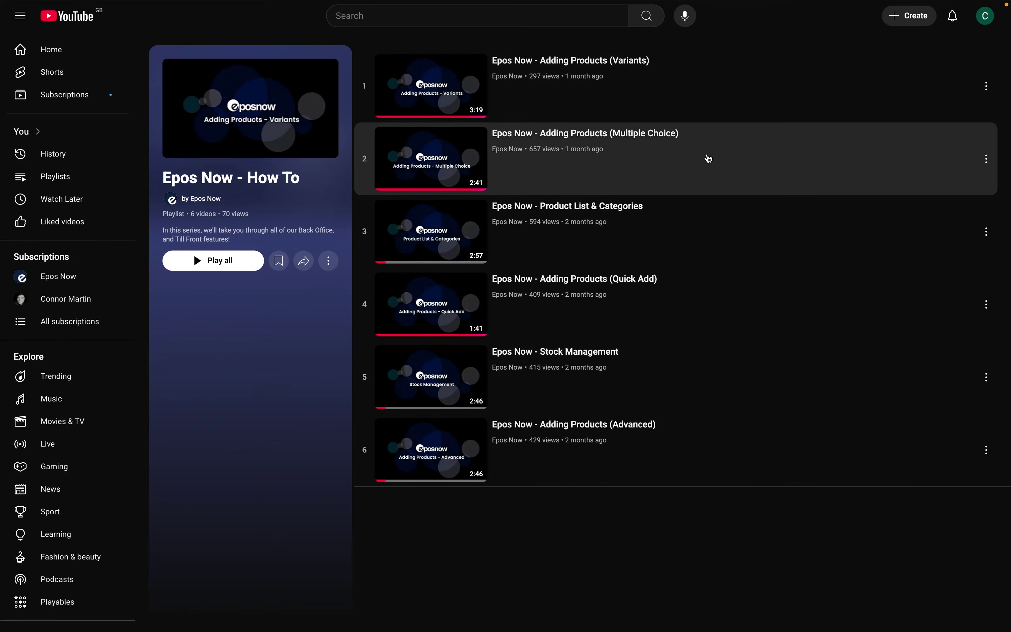
{"action": "left_click", "coordinate": [706, 185]}
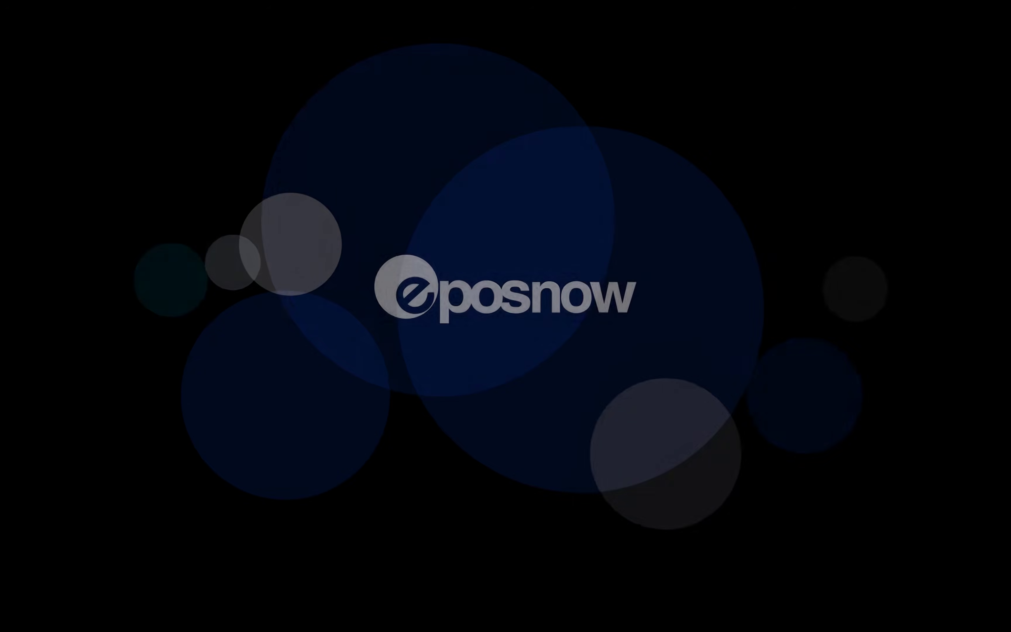